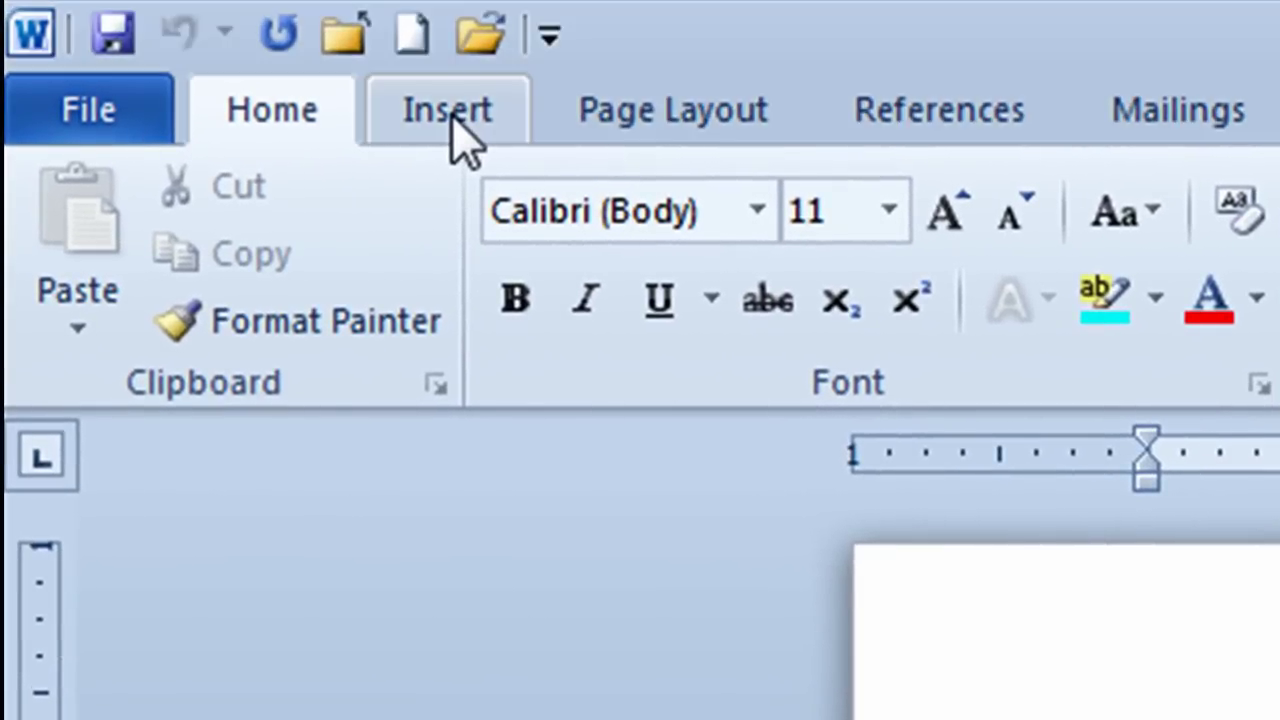
Step: Insert a table with three columns and four rows into the blank document
{"action": "left_click", "coordinate": [451, 114]}
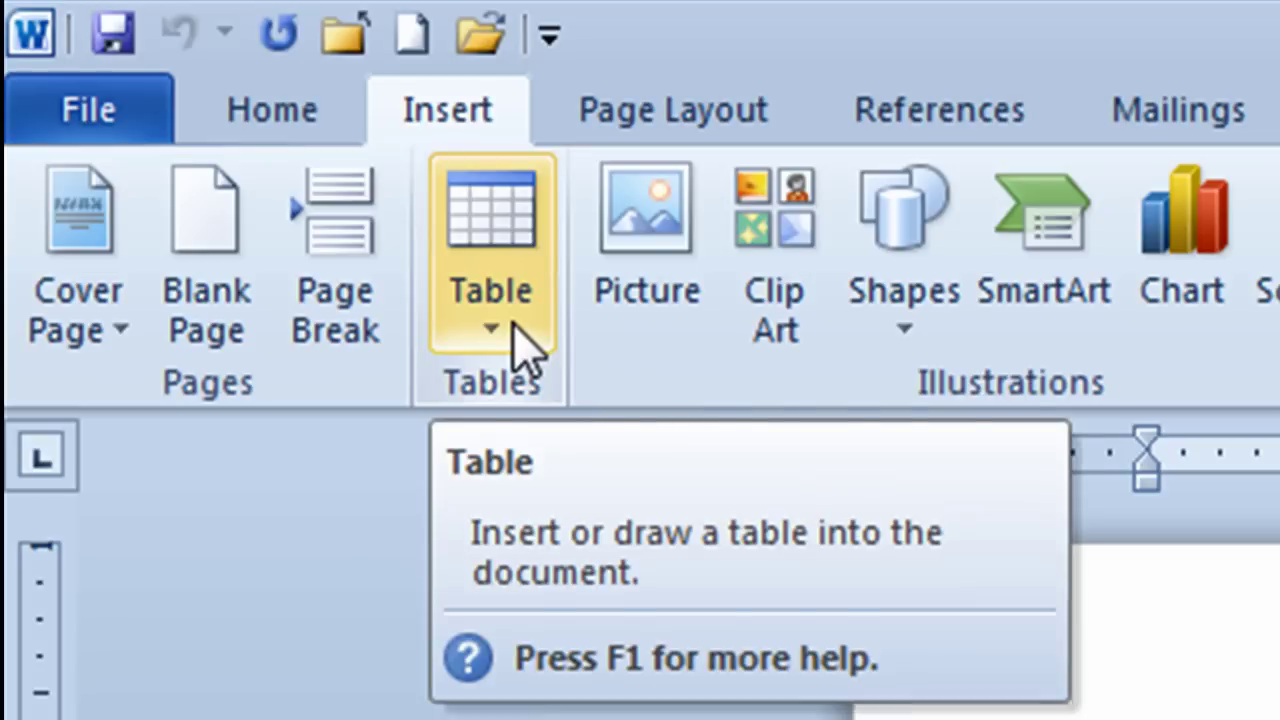
{"action": "left_click", "coordinate": [520, 345]}
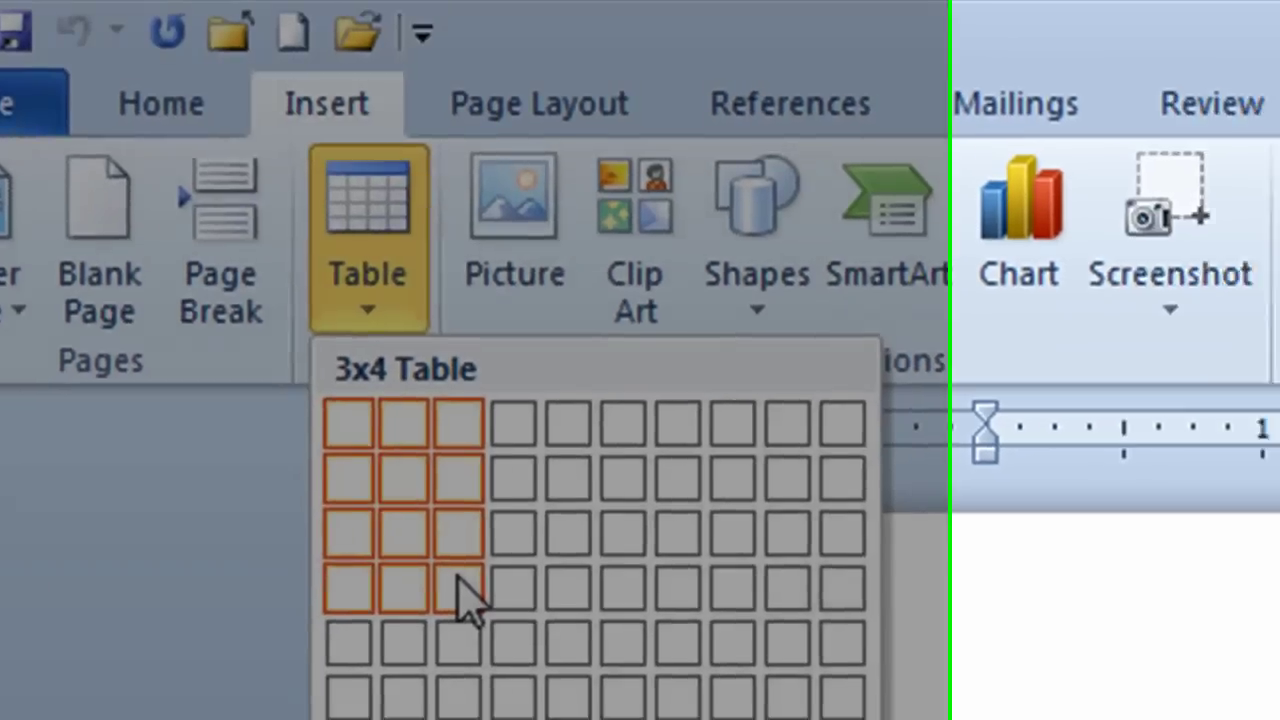
{"action": "left_click", "coordinate": [588, 632]}
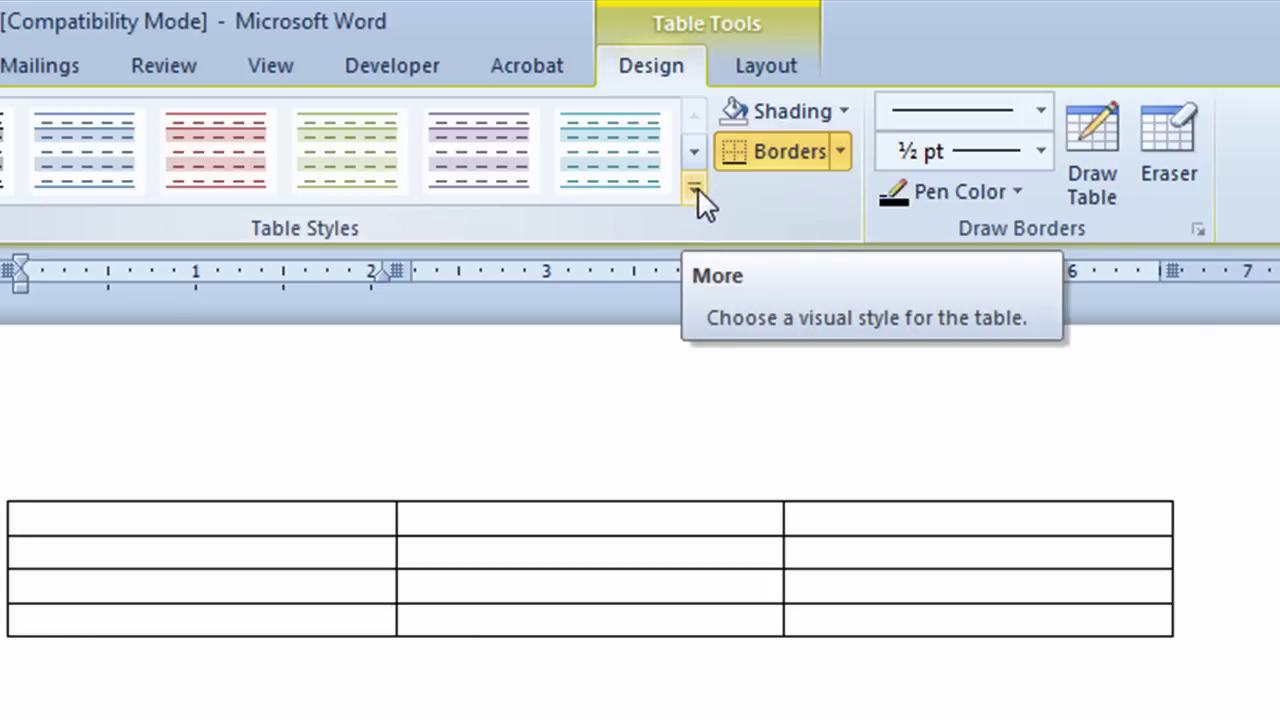
{"action": "left_click", "coordinate": [697, 187]}
{"action": "mouse_move", "coordinate": [701, 183]}
{"action": "left_mouse_down"}
{"action": "mouse_move", "coordinate": [702, 520]}
{"action": "mouse_move", "coordinate": [697, 192]}
{"action": "left_mouse_up"}
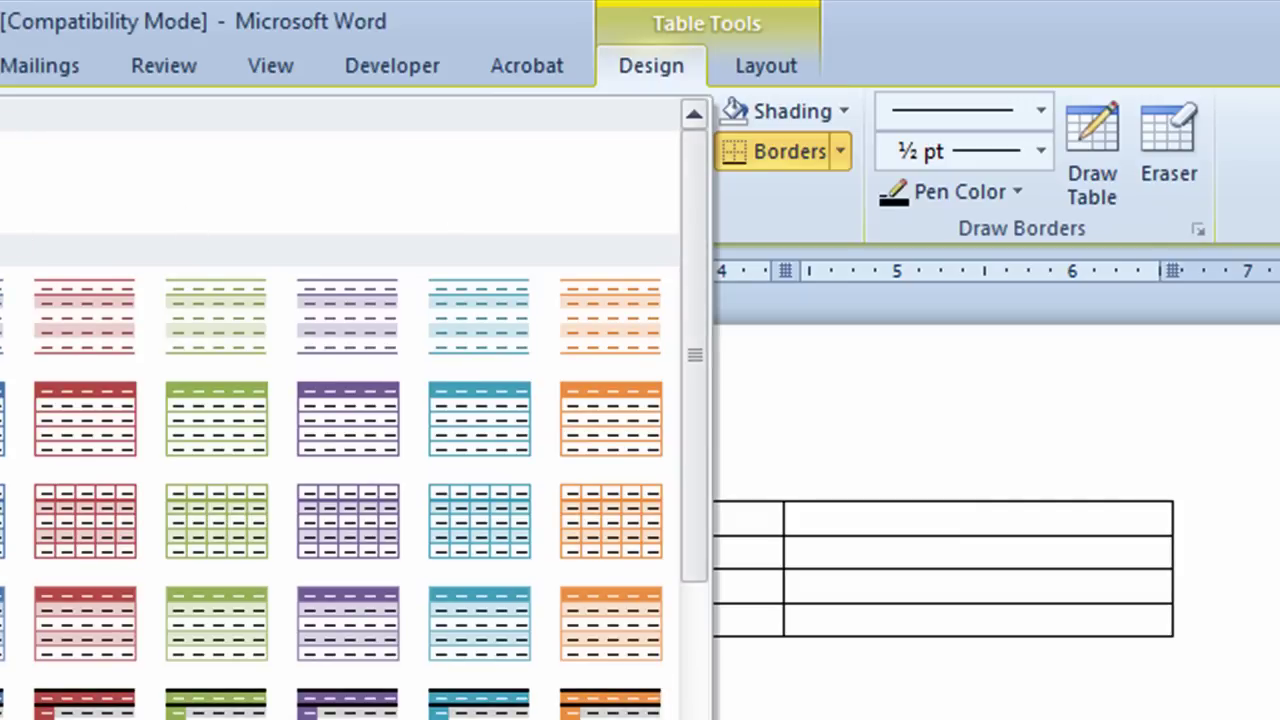
{"action": "key", "text": "Escape"}
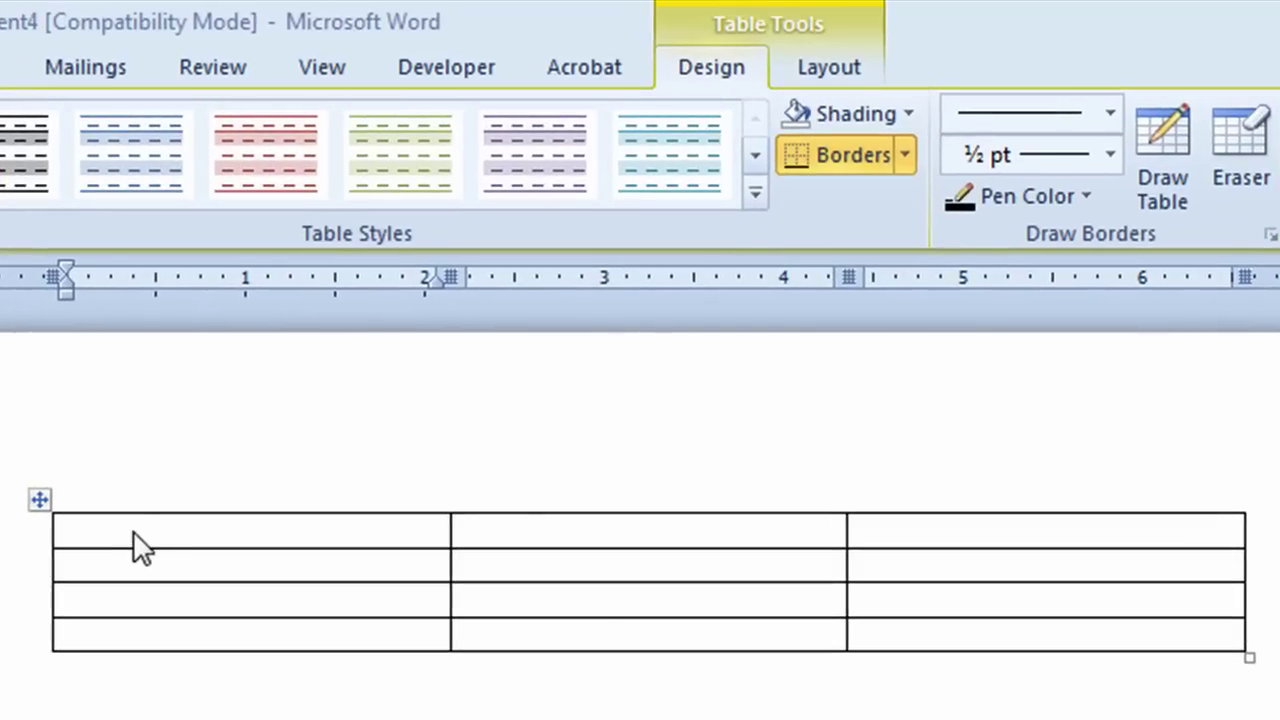
Step: Fill the table's first row with the headings Dept, Location and Staff
{"action": "left_click", "coordinate": [318, 337]}
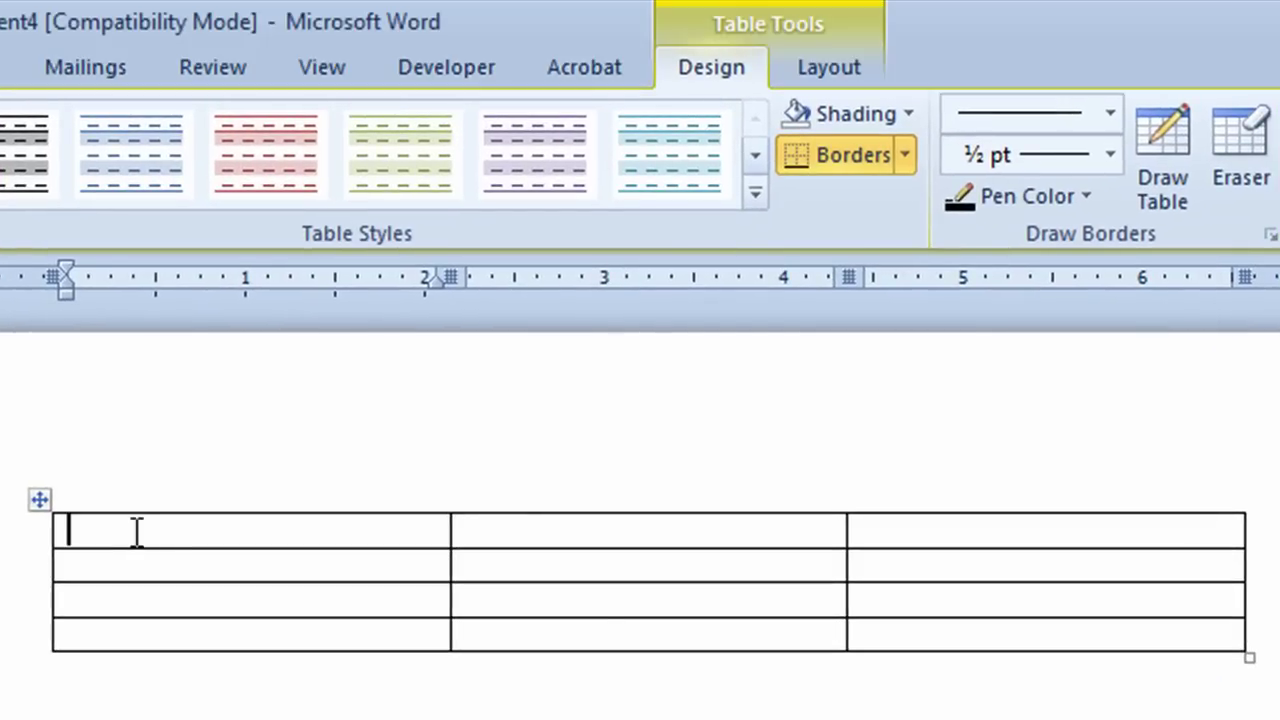
{"action": "type", "text": "Dept"}
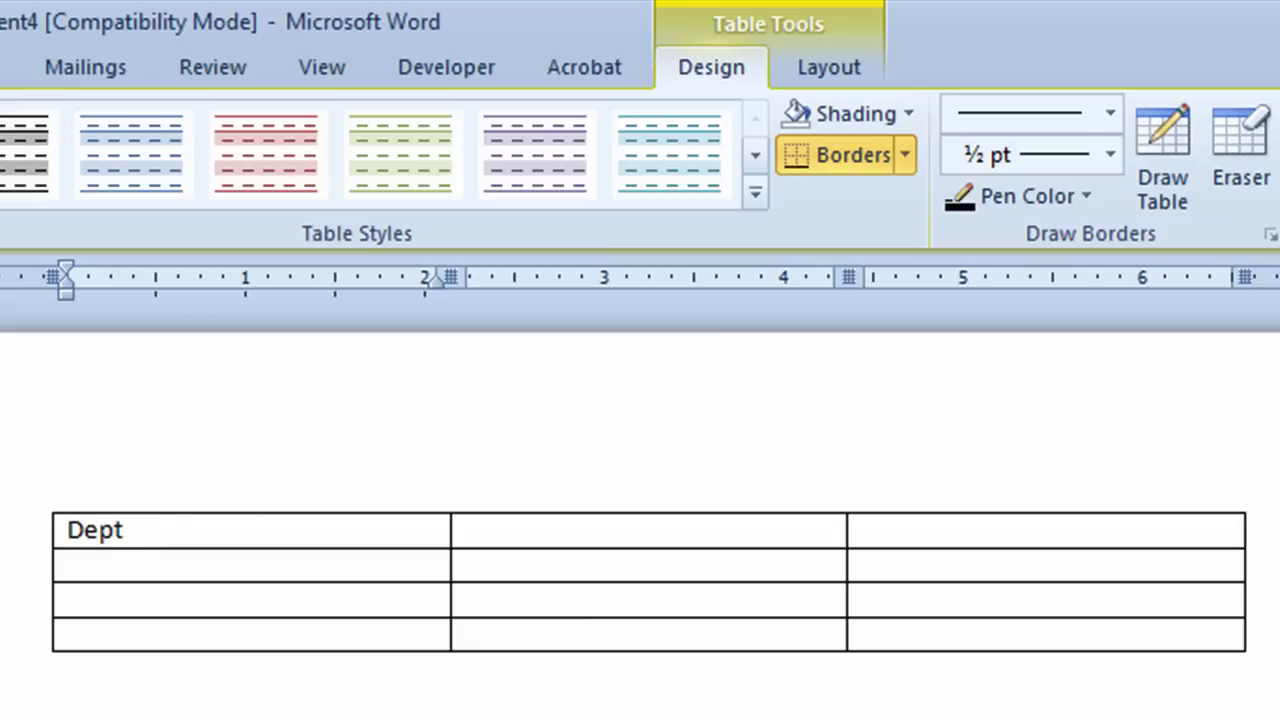
{"action": "left_click", "coordinate": [466, 530]}
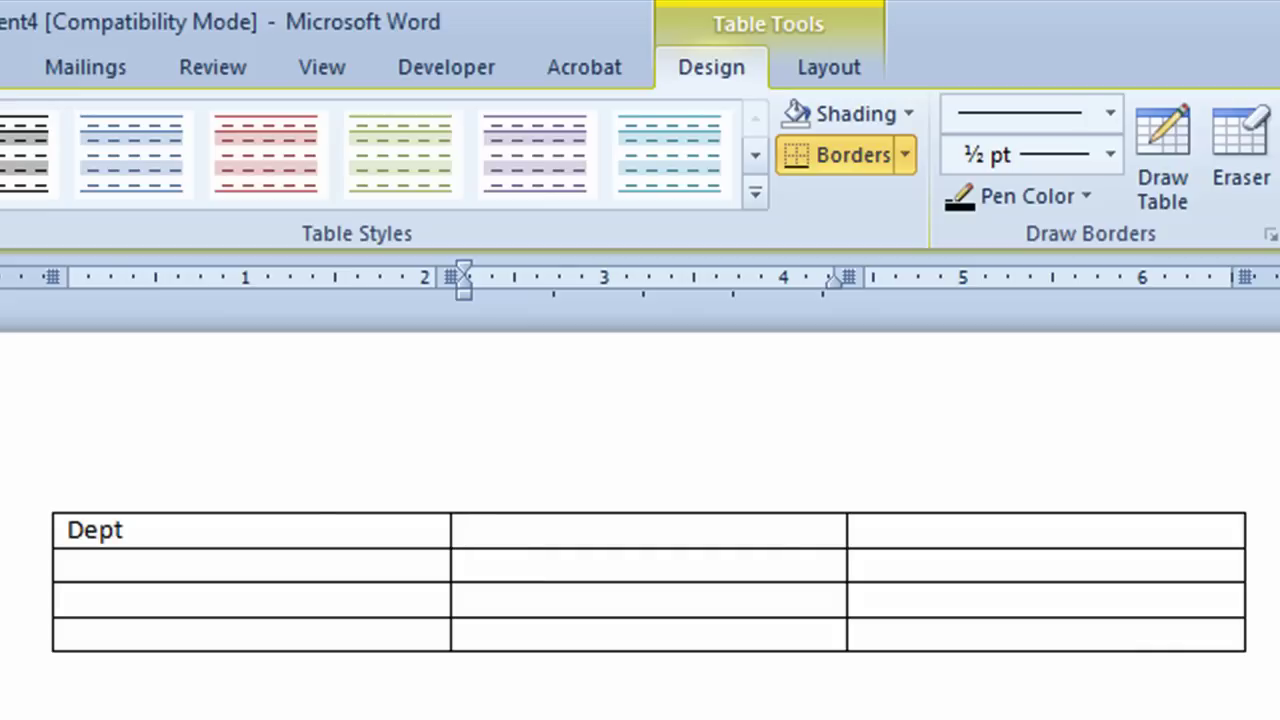
{"action": "type", "text": "Location"}
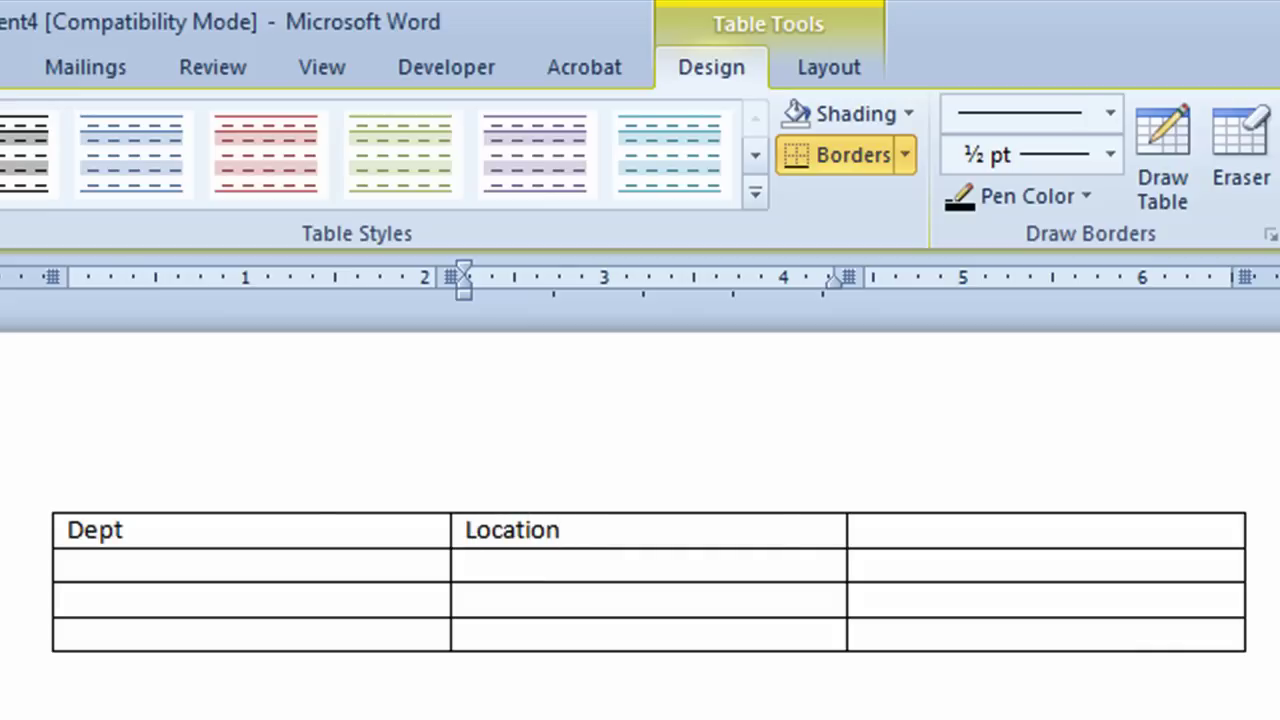
{"action": "left_click", "coordinate": [865, 530]}
{"action": "type", "text": "Staff"}
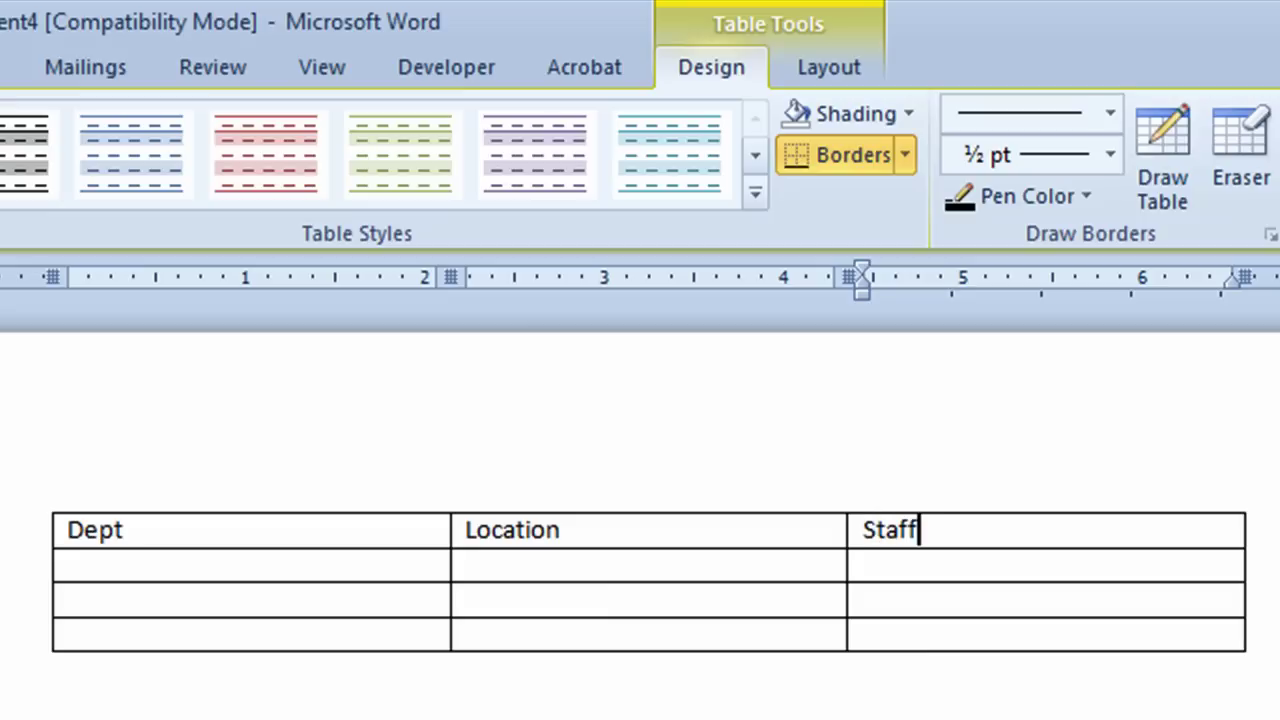
Step: Fill the second row with Emergency, Main and 32
{"action": "key", "text": "Tab"}
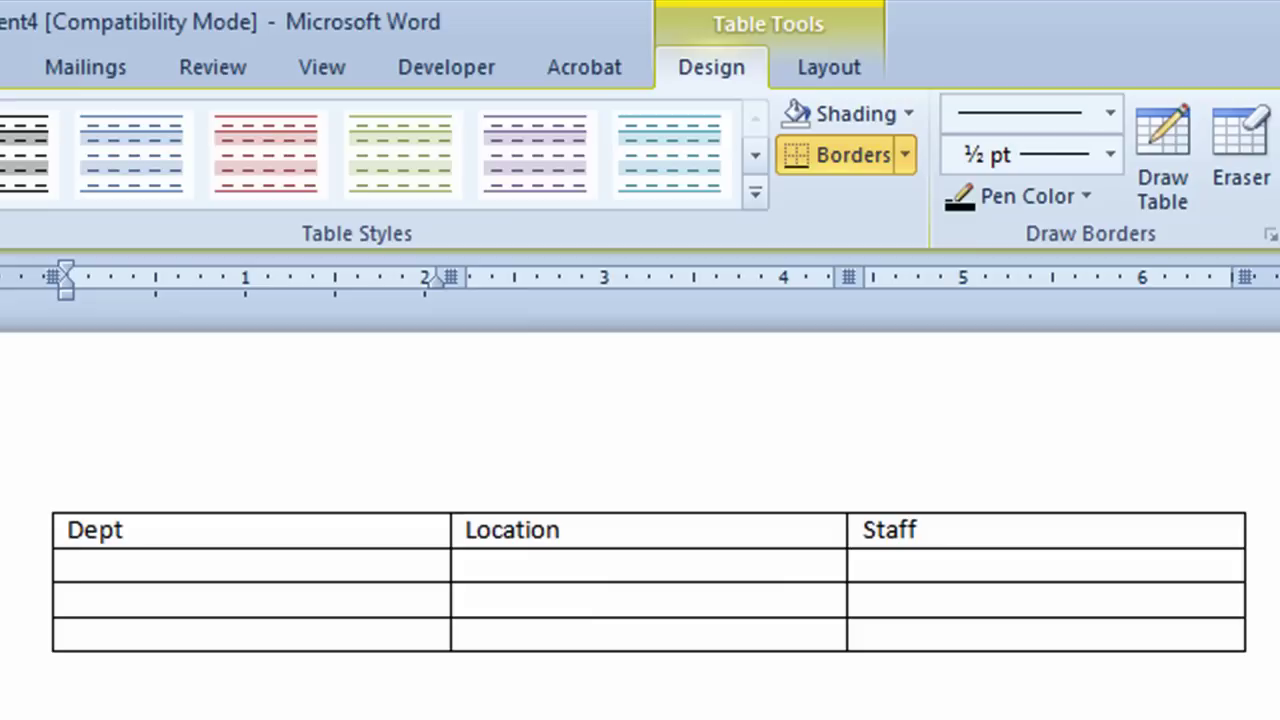
{"action": "type", "text": "Emerge"}
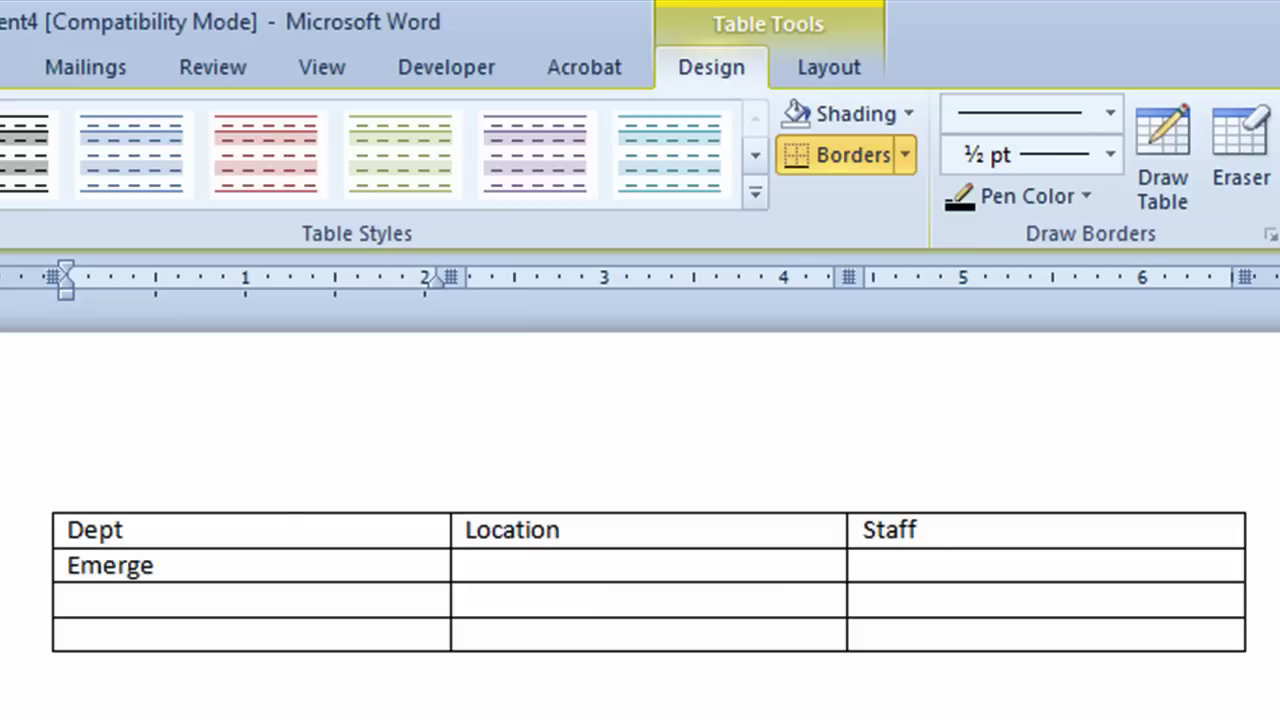
{"action": "type", "text": "ncy"}
{"action": "left_click", "coordinate": [466, 566]}
{"action": "type", "text": "Main"}
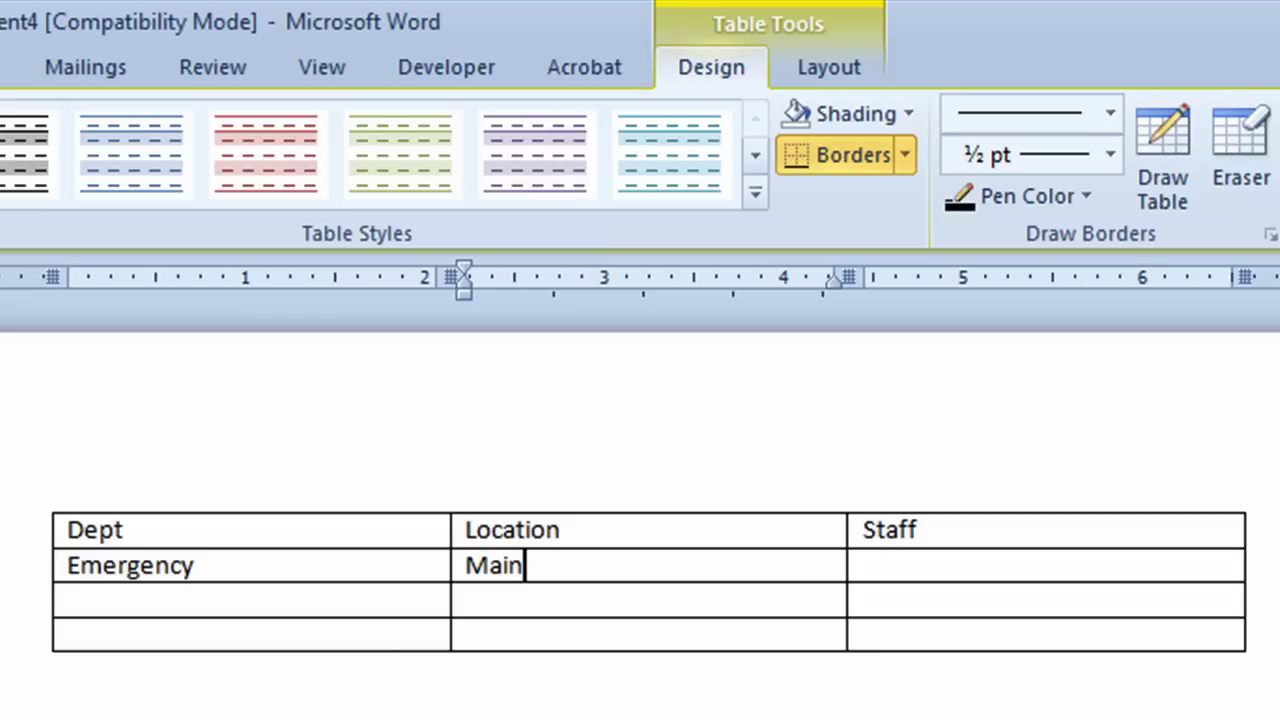
{"action": "left_click", "coordinate": [864, 566]}
{"action": "type", "text": "32"}
Step: Fill the third row with Oncology, 3rd Floor and 18
{"action": "left_click", "coordinate": [68, 599]}
{"action": "type", "text": "Oncology"}
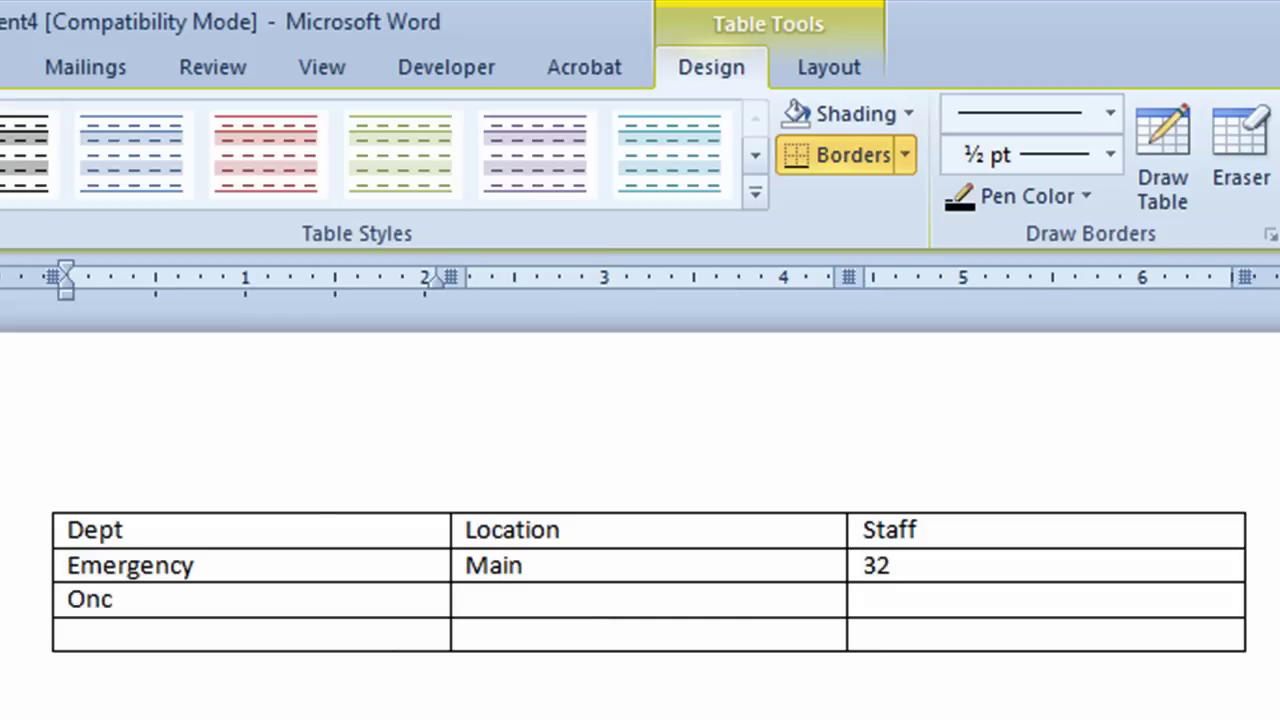
{"action": "left_click", "coordinate": [465, 599]}
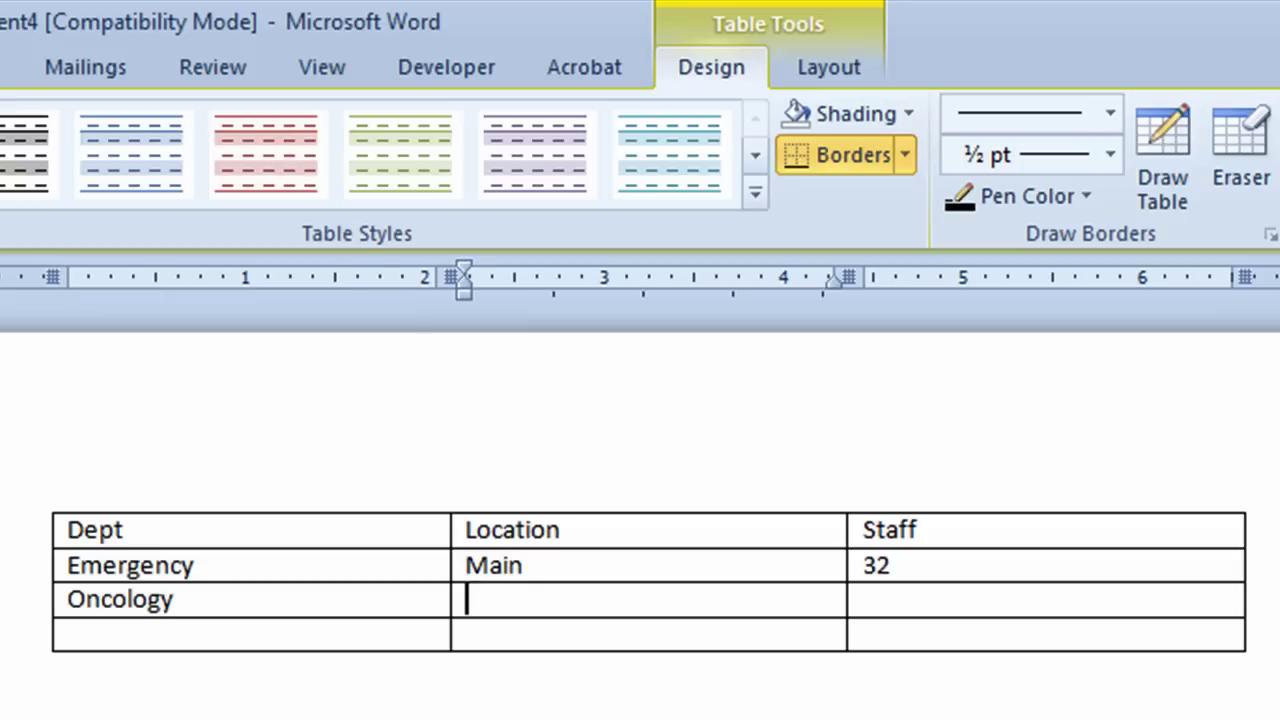
{"action": "type", "text": "#rd"}
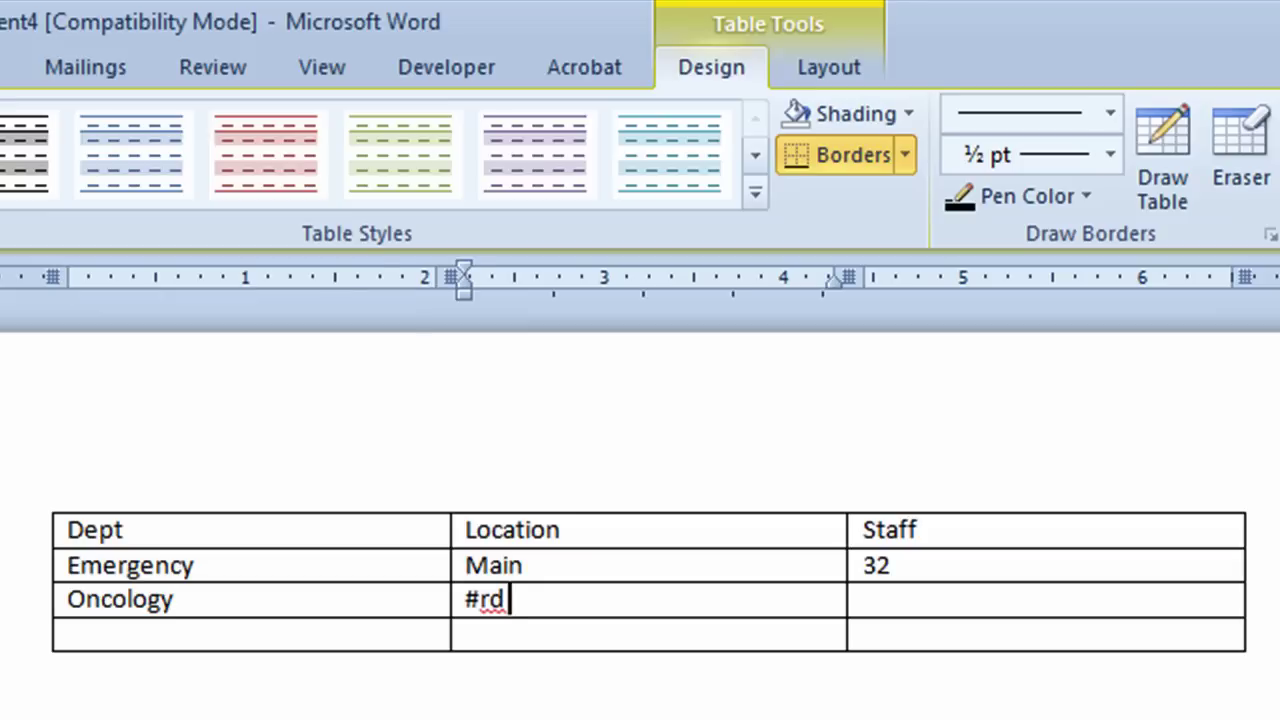
{"action": "key", "text": "BackSpace"}
{"action": "key", "text": "BackSpace"}
{"action": "key", "text": "BackSpace"}
{"action": "type", "text": "3rd F"}
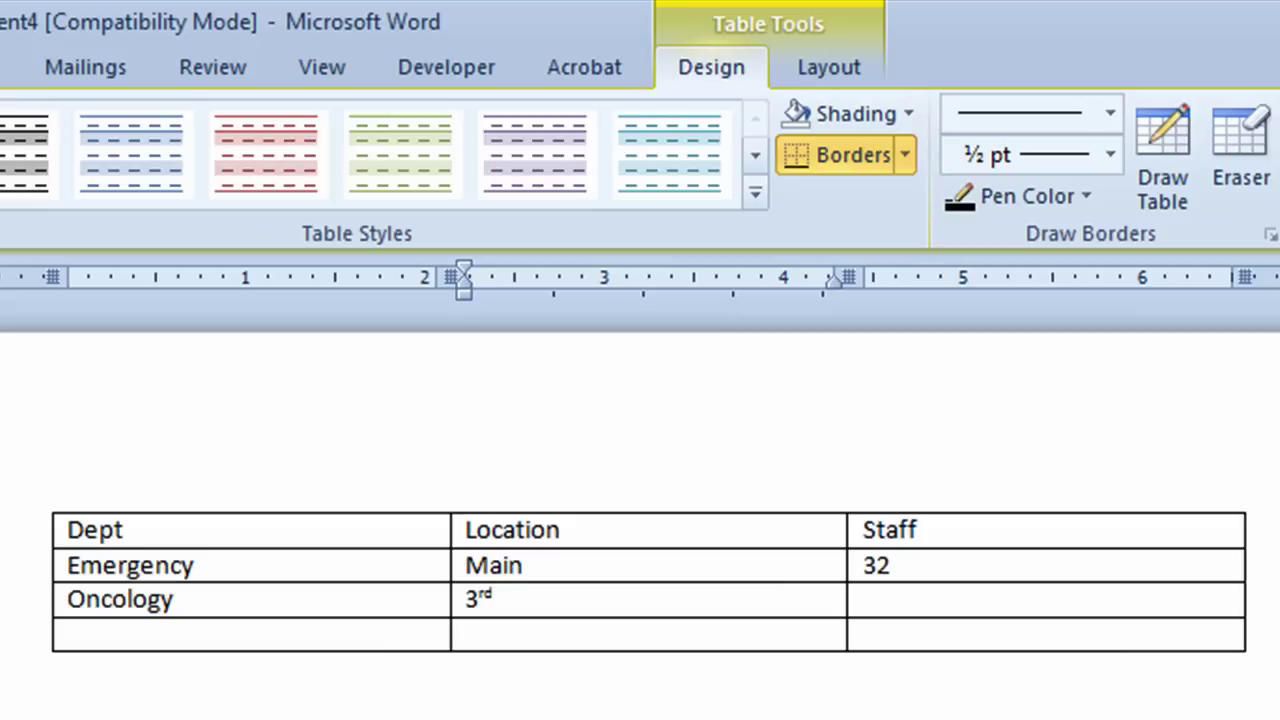
{"action": "type", "text": "loor"}
{"action": "key", "text": "Tab"}
{"action": "type", "text": "18"}
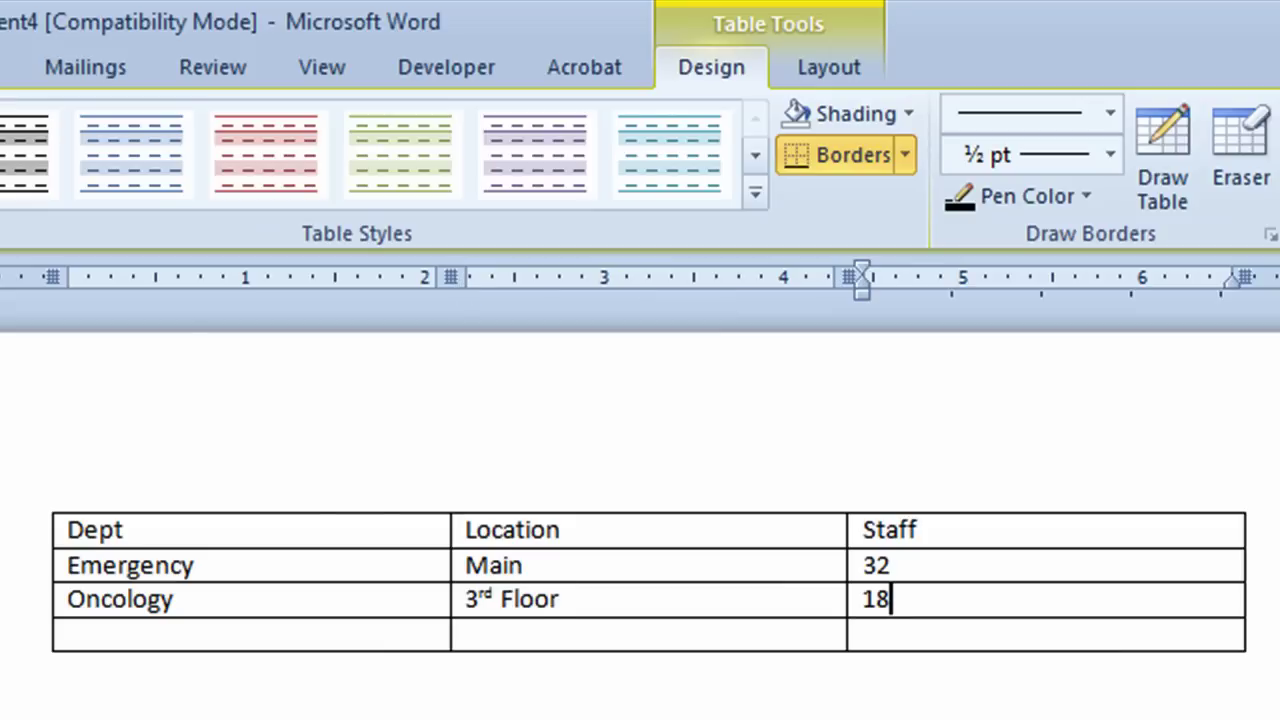
Step: Fill the fourth row with Surgery, Main and 27
{"action": "left_click", "coordinate": [67, 635]}
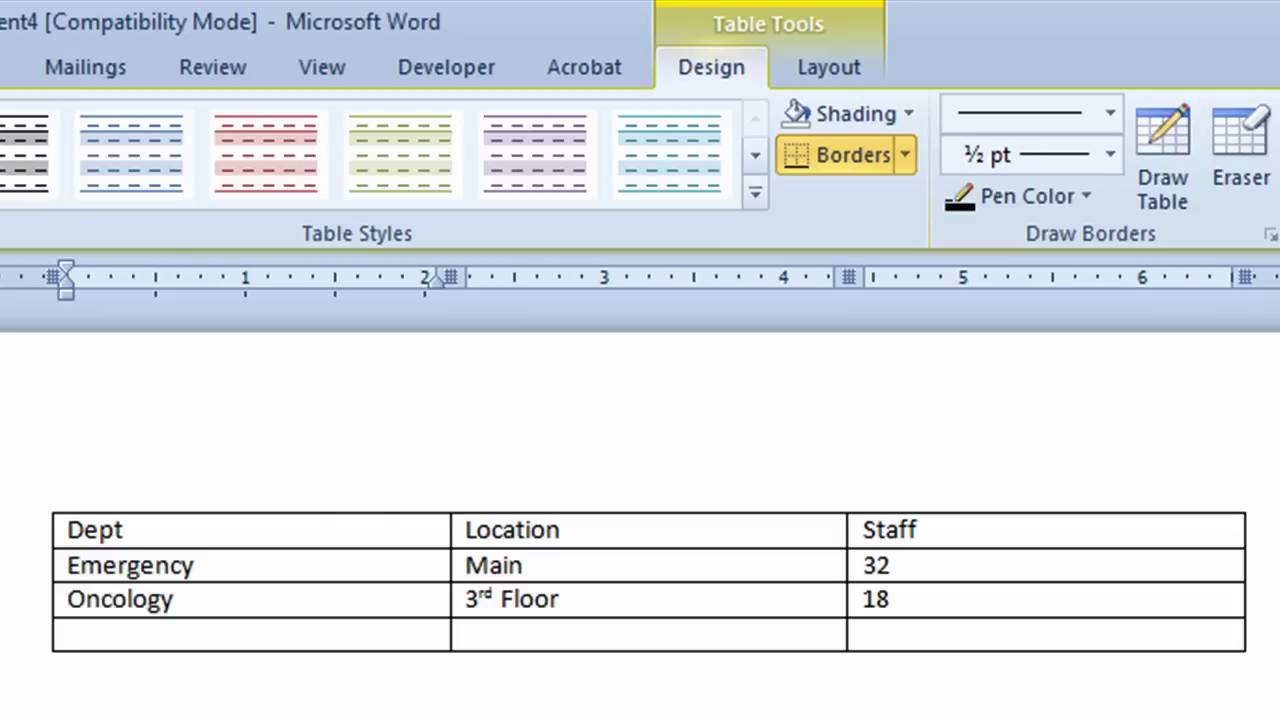
{"action": "type", "text": "Surgery"}
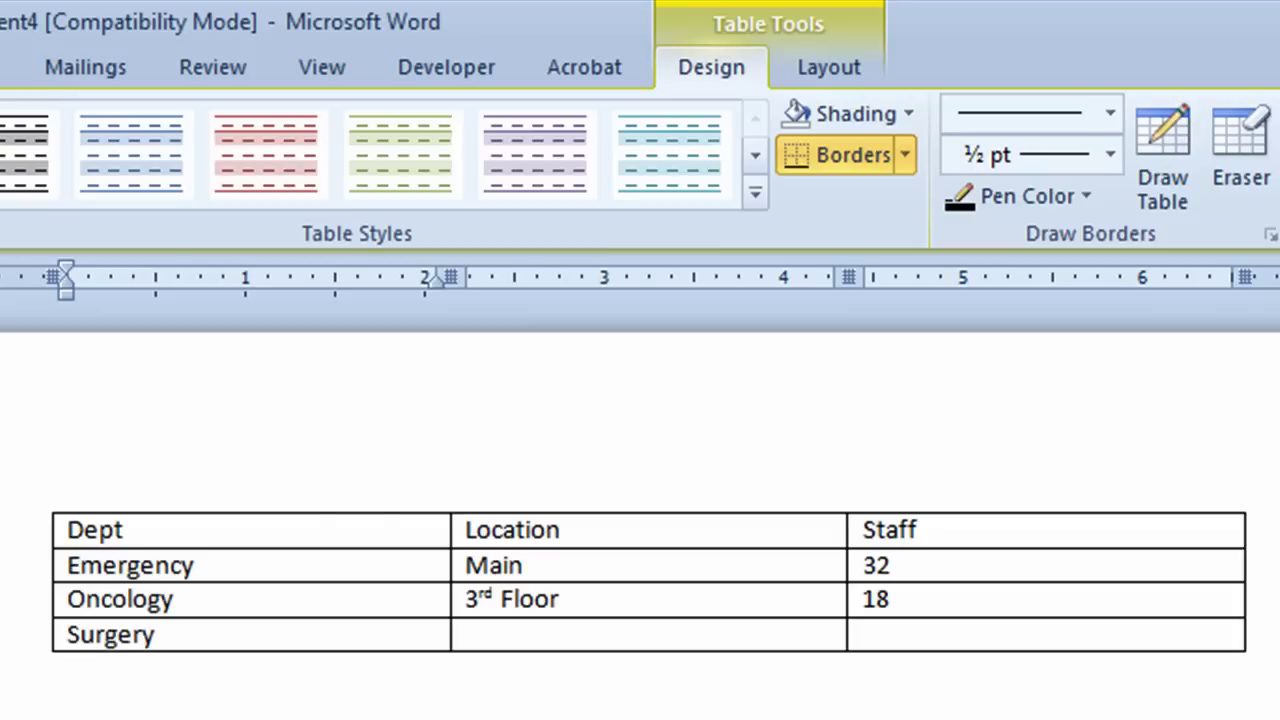
{"action": "left_click", "coordinate": [467, 634]}
{"action": "type", "text": "Main"}
{"action": "left_click", "coordinate": [865, 634]}
{"action": "type", "text": "27"}
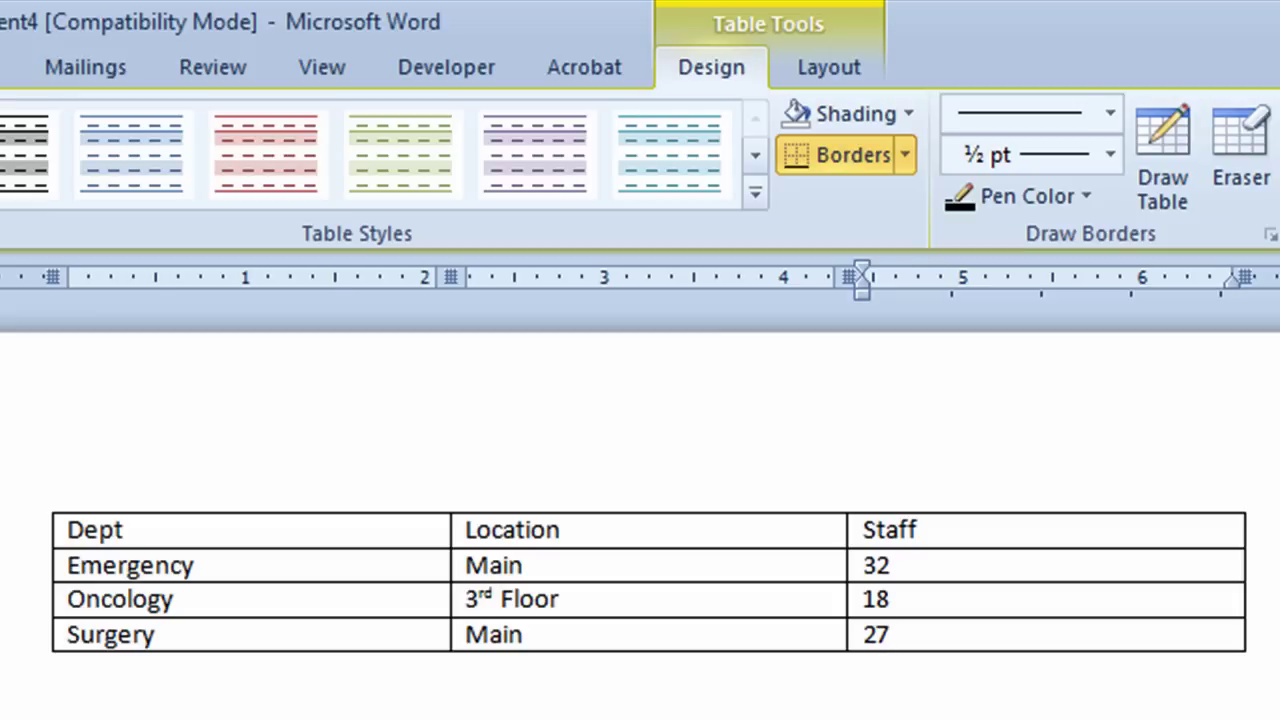
Step: Append a row containing Radiology, 2nd Floor and 19, and add another empty row beneath it
{"action": "key", "text": "Tab"}
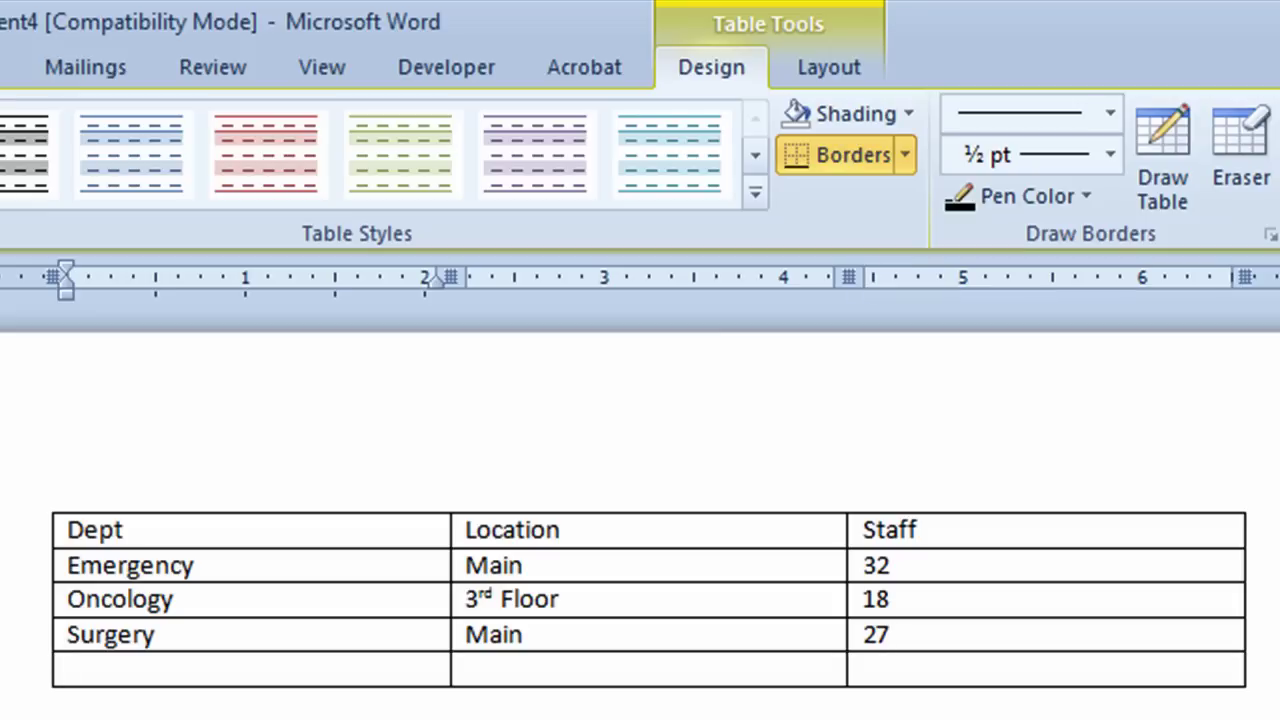
{"action": "type", "text": "Radiology"}
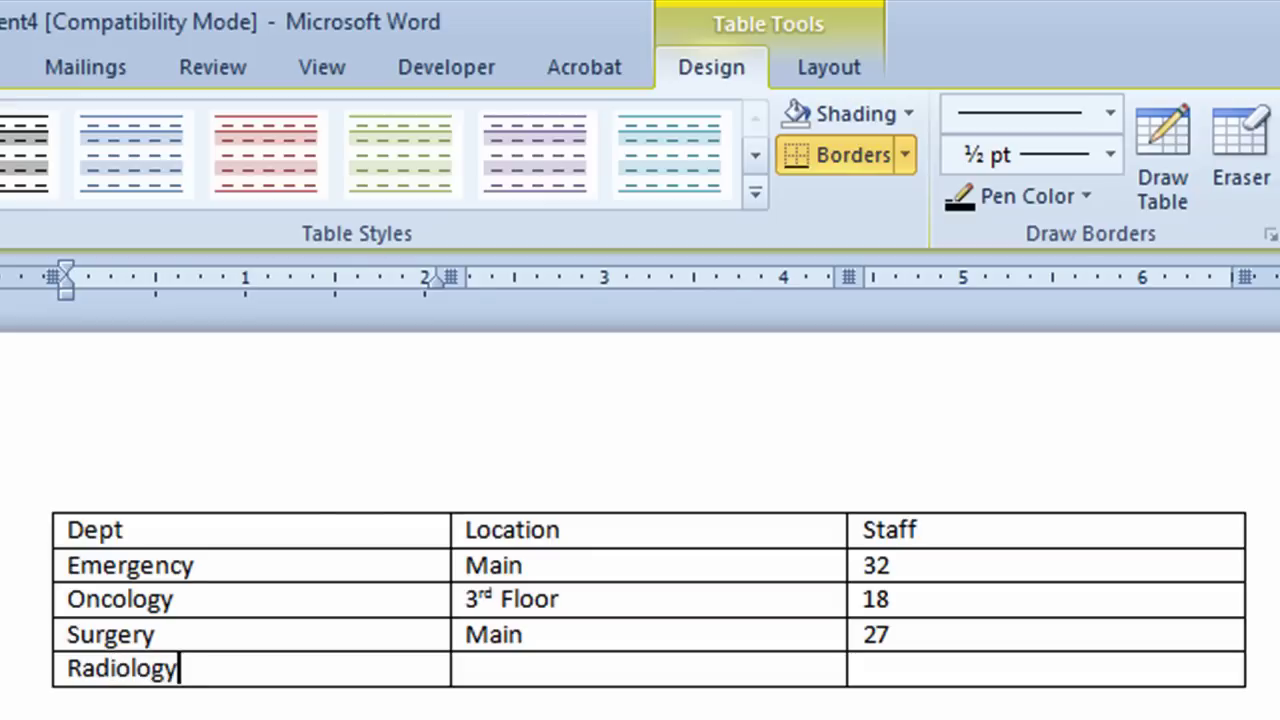
{"action": "key", "text": "Tab"}
{"action": "type", "text": "2nd Floor"}
{"action": "key", "text": "Tab"}
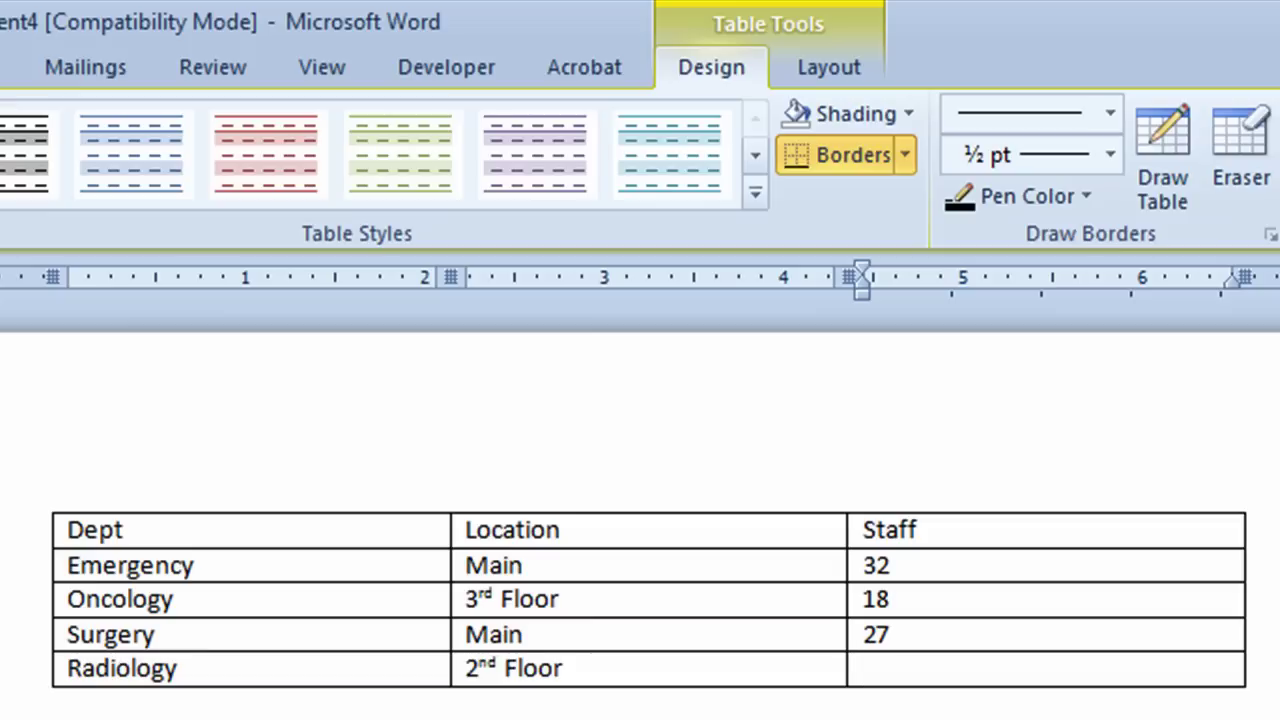
{"action": "type", "text": "19"}
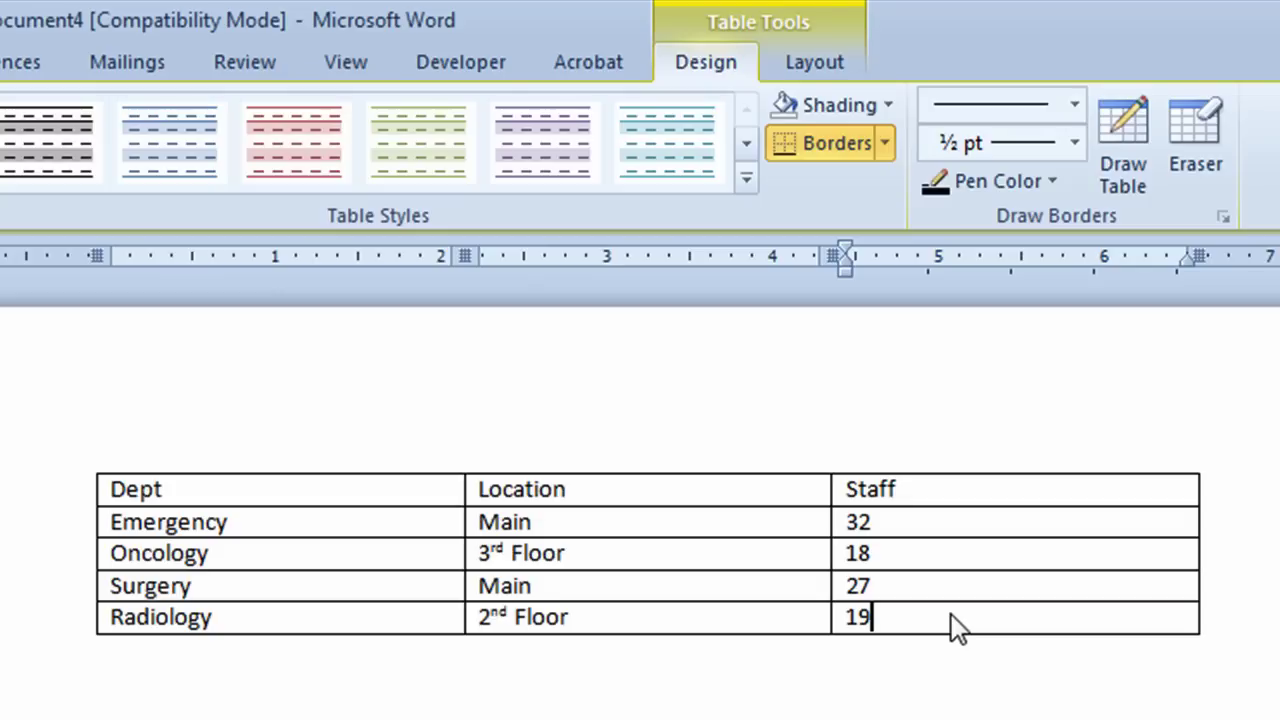
{"action": "key", "text": "Tab"}
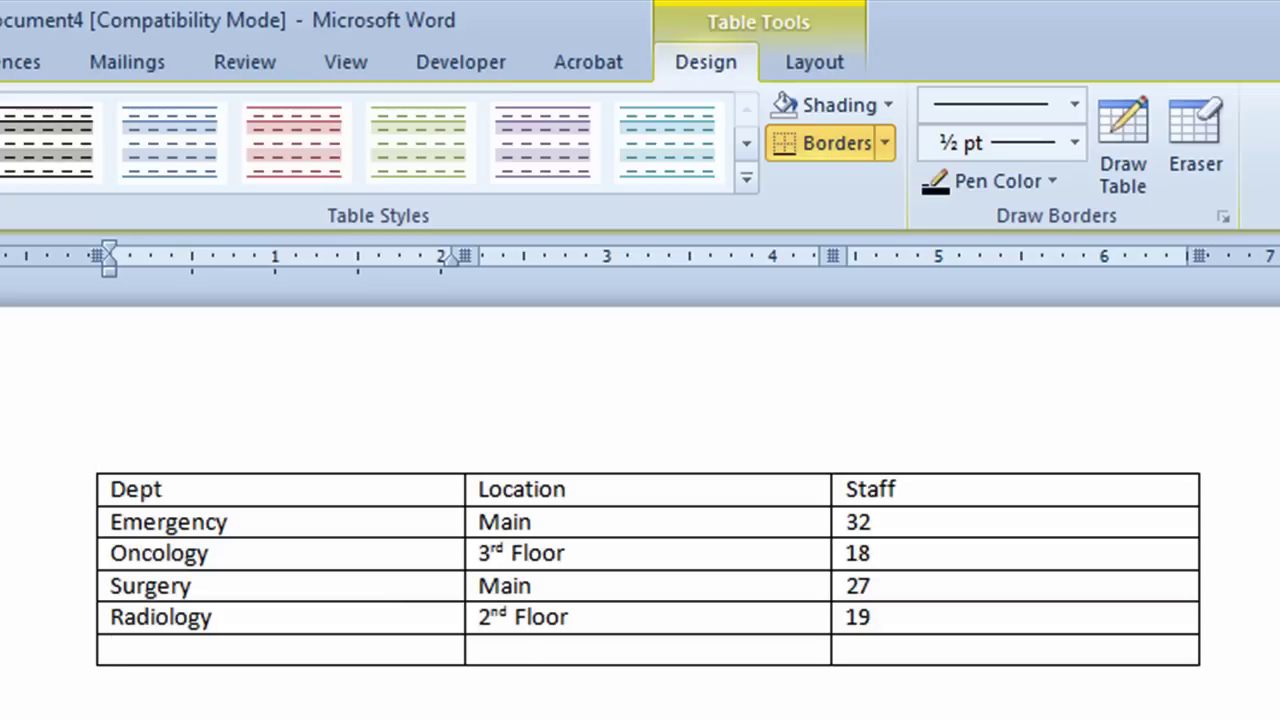
Step: Insert a row above Surgery and fill it with Maternity, Main and 14
{"action": "left_click", "coordinate": [249, 586]}
{"action": "left_click", "coordinate": [827, 67]}
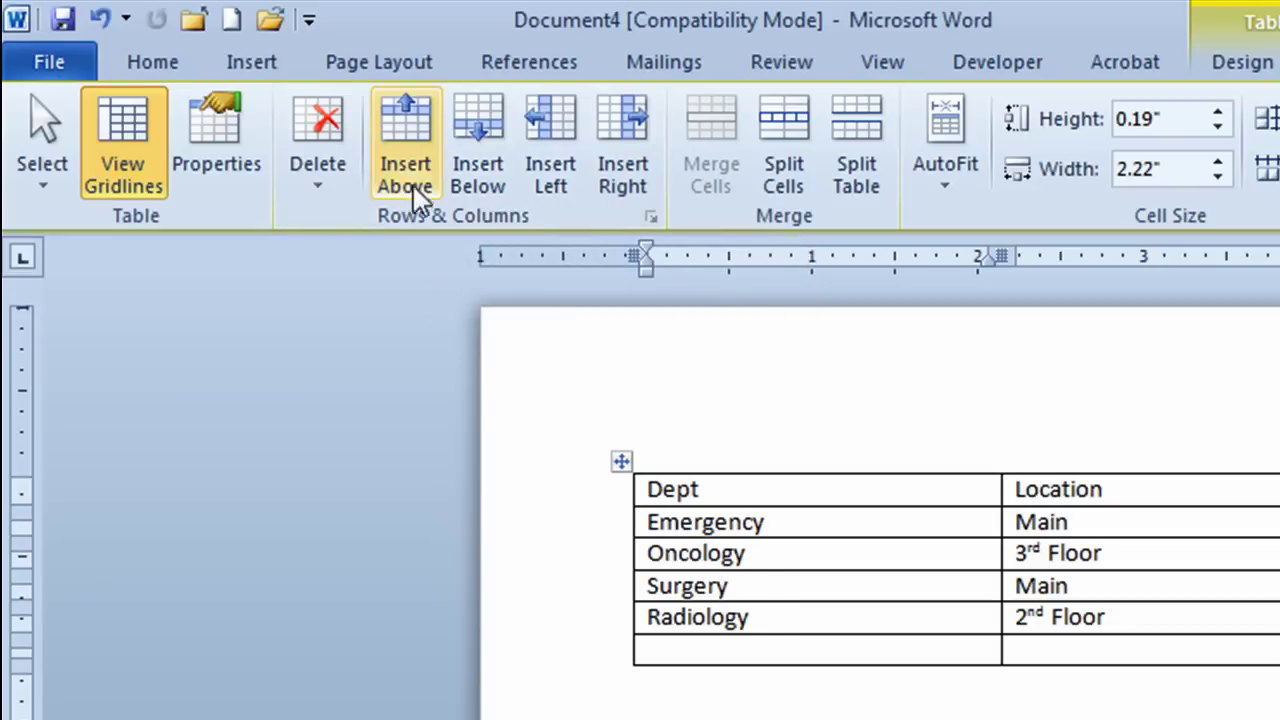
{"action": "left_click", "coordinate": [406, 124]}
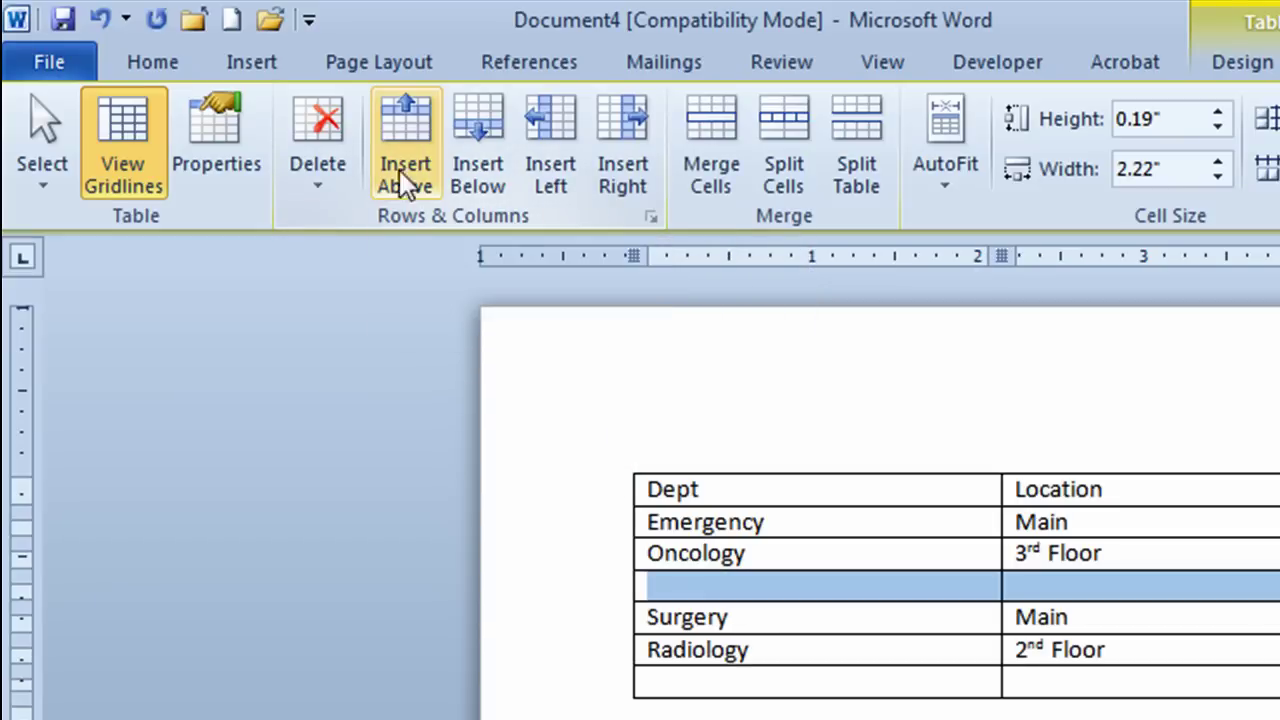
{"action": "left_click", "coordinate": [697, 589]}
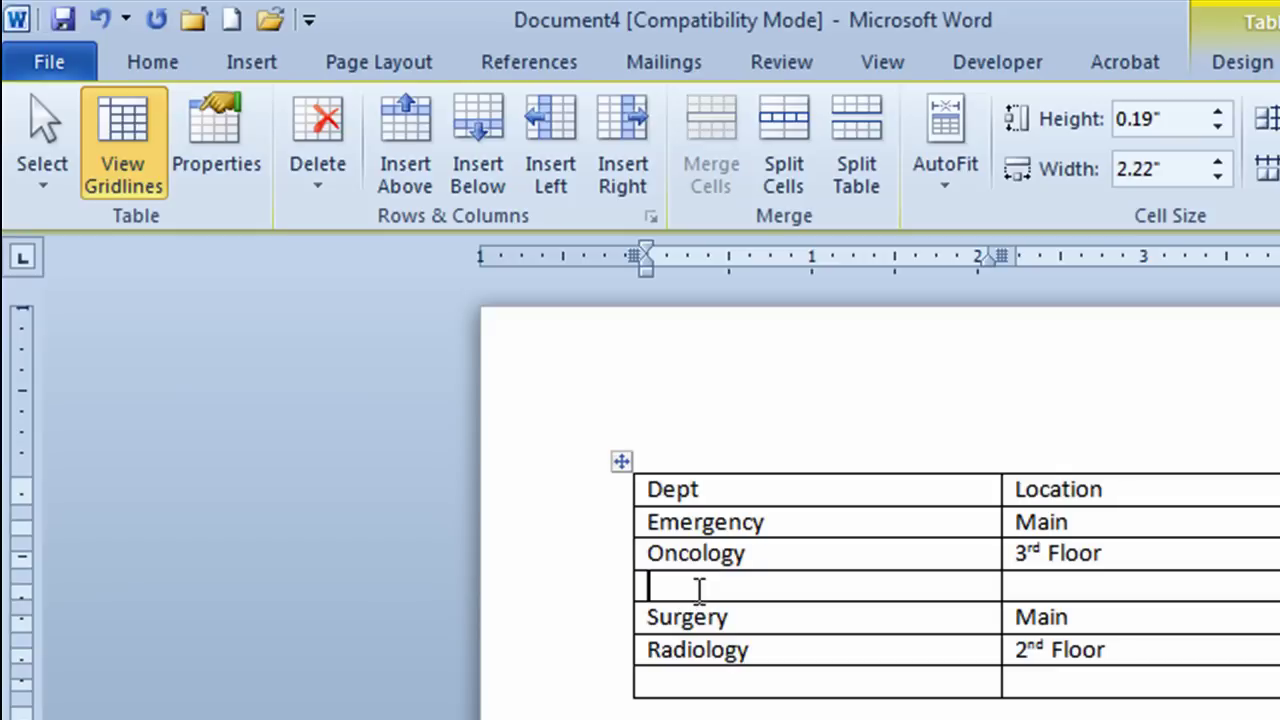
{"action": "type", "text": "Maternity"}
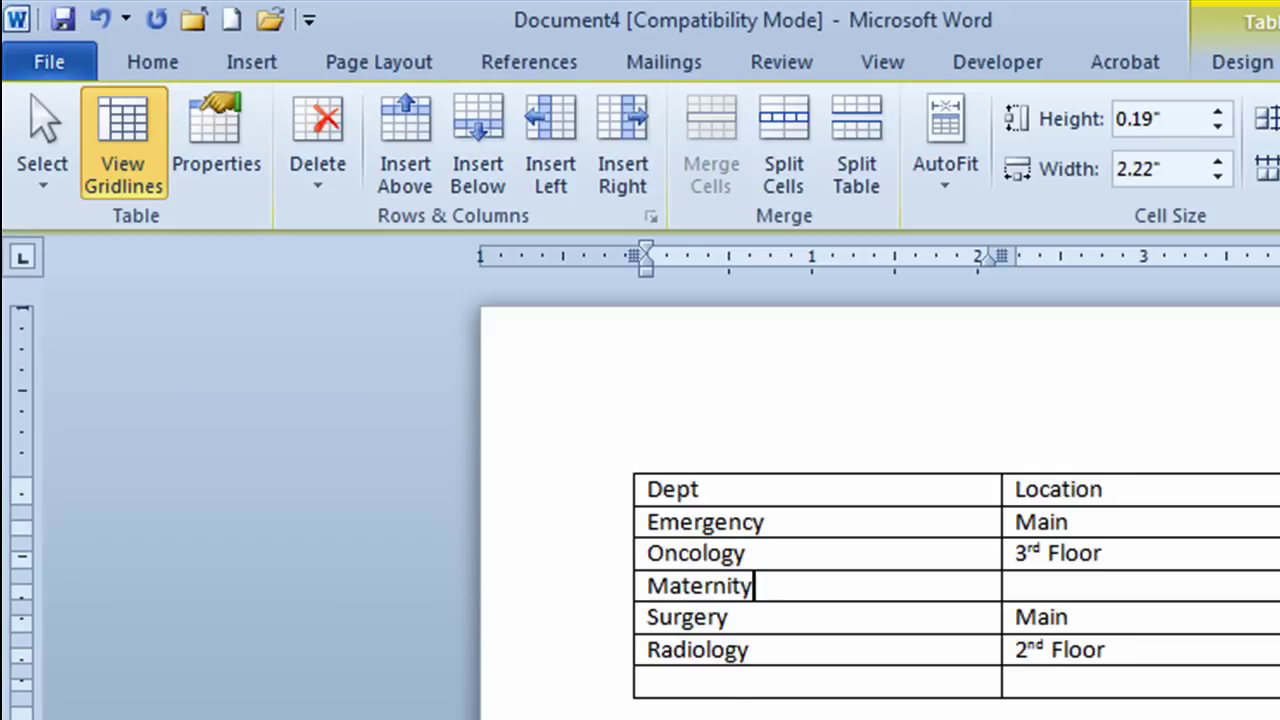
{"action": "key", "text": "Tab"}
{"action": "type", "text": "Ma"}
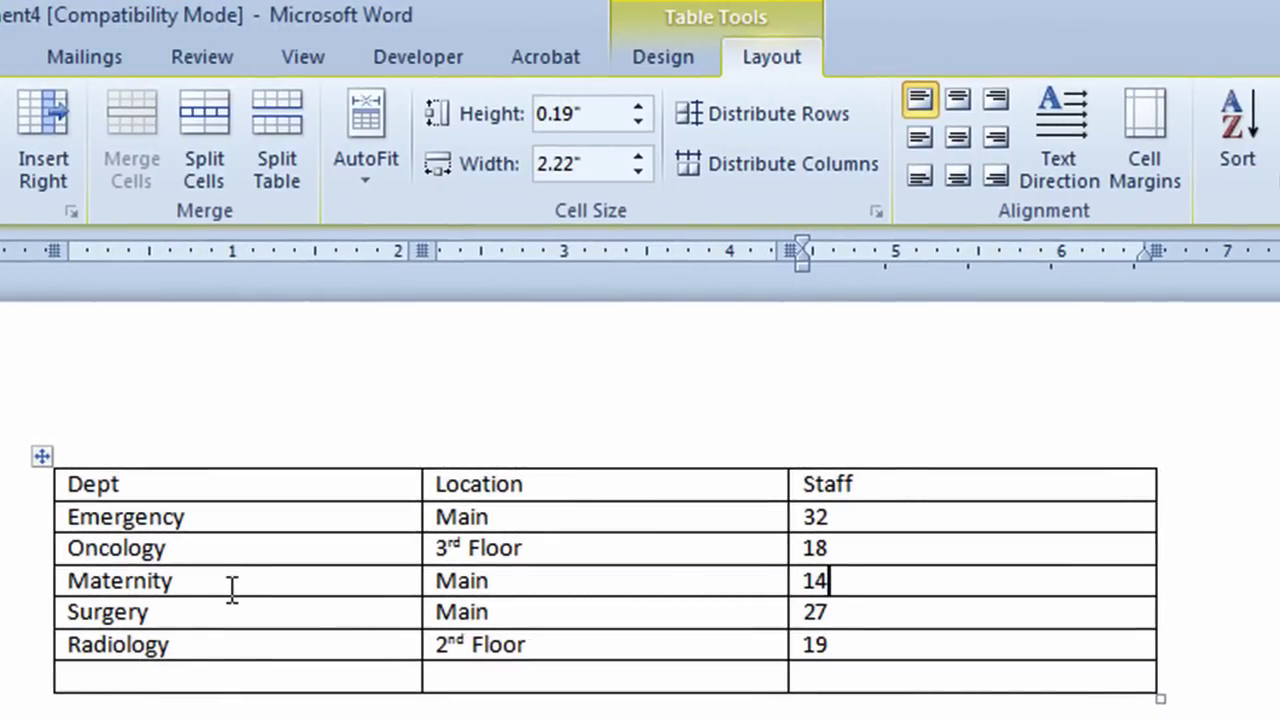
Step: Delete the empty last row below Radiology
{"action": "left_click", "coordinate": [108, 676]}
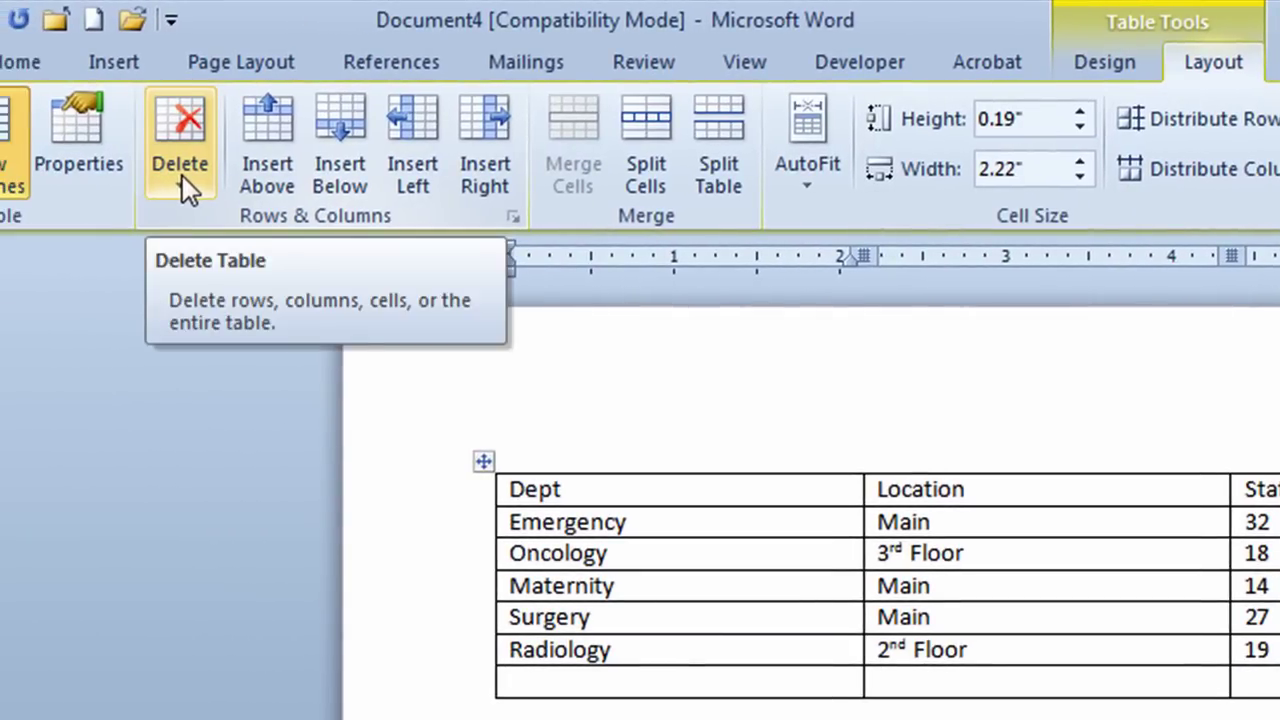
{"action": "left_click", "coordinate": [182, 175]}
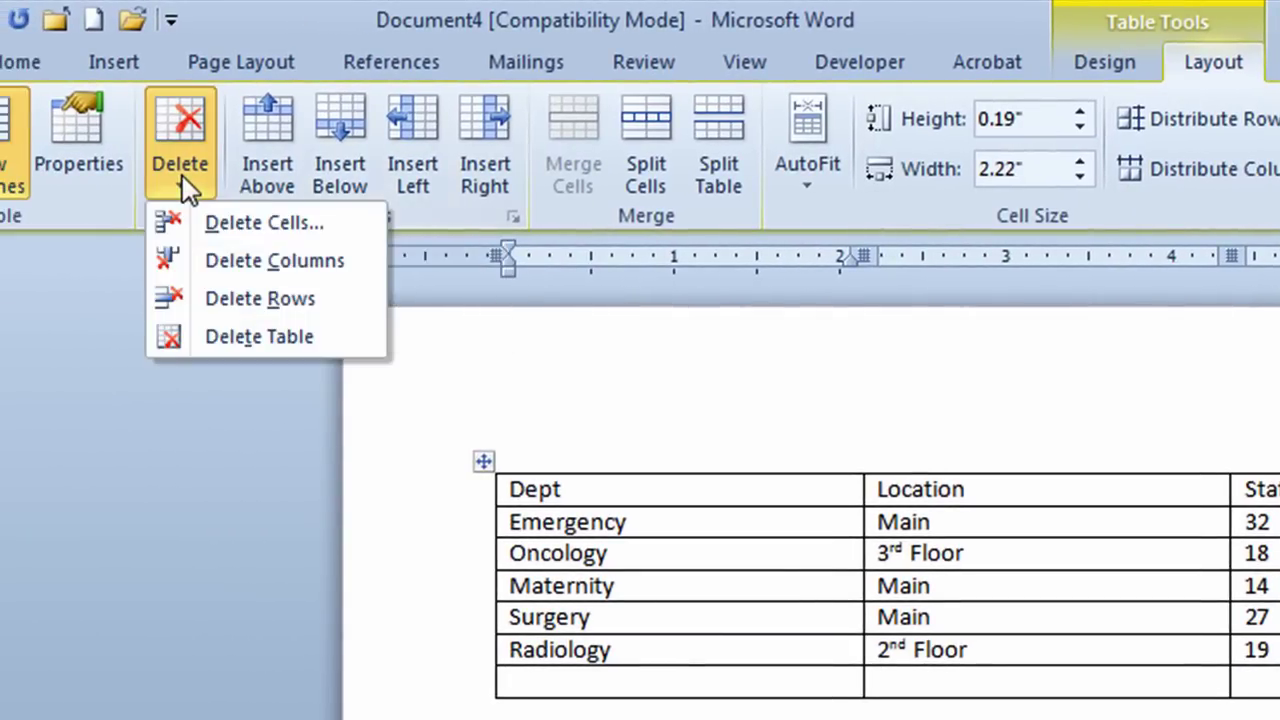
{"action": "left_click", "coordinate": [243, 298]}
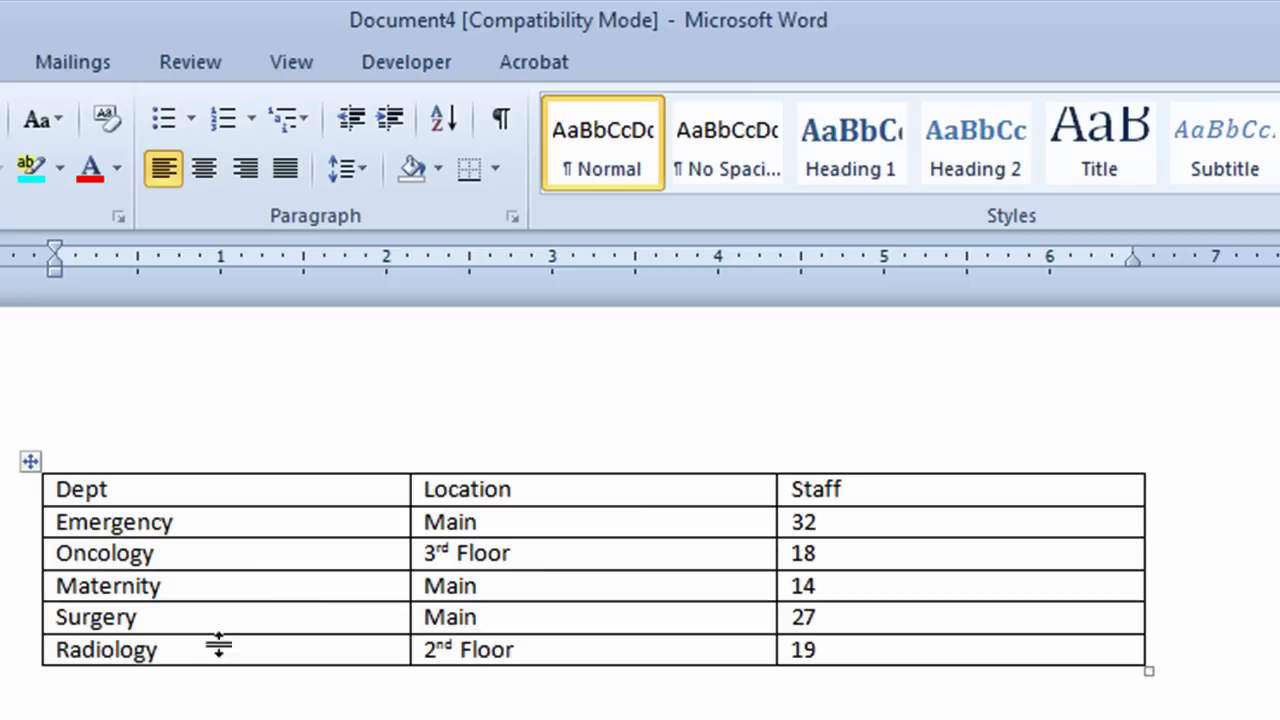
Step: Narrow the Dept column to about 1.14 inches and autofit the Location and Staff columns to their contents
{"action": "left_click", "coordinate": [257, 553]}
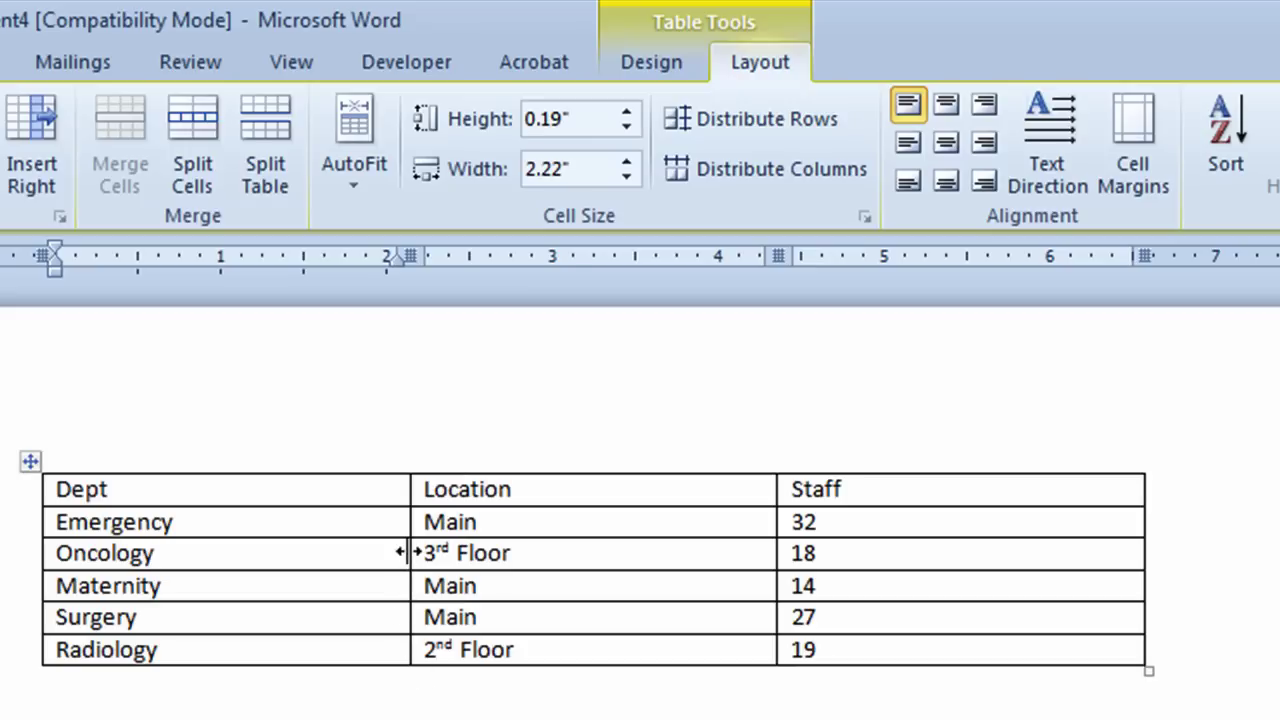
{"action": "left_click_drag", "start_coordinate": [405, 551], "coordinate": [231, 555]}
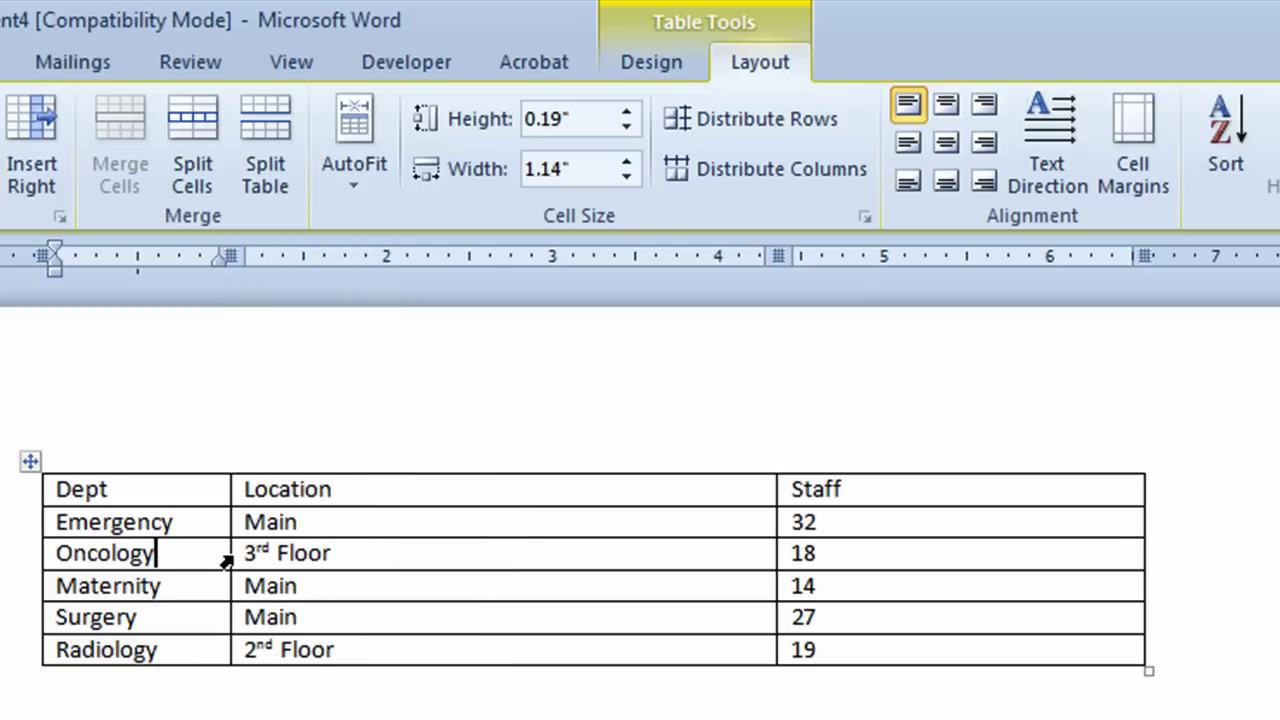
{"action": "double_click", "coordinate": [777, 553]}
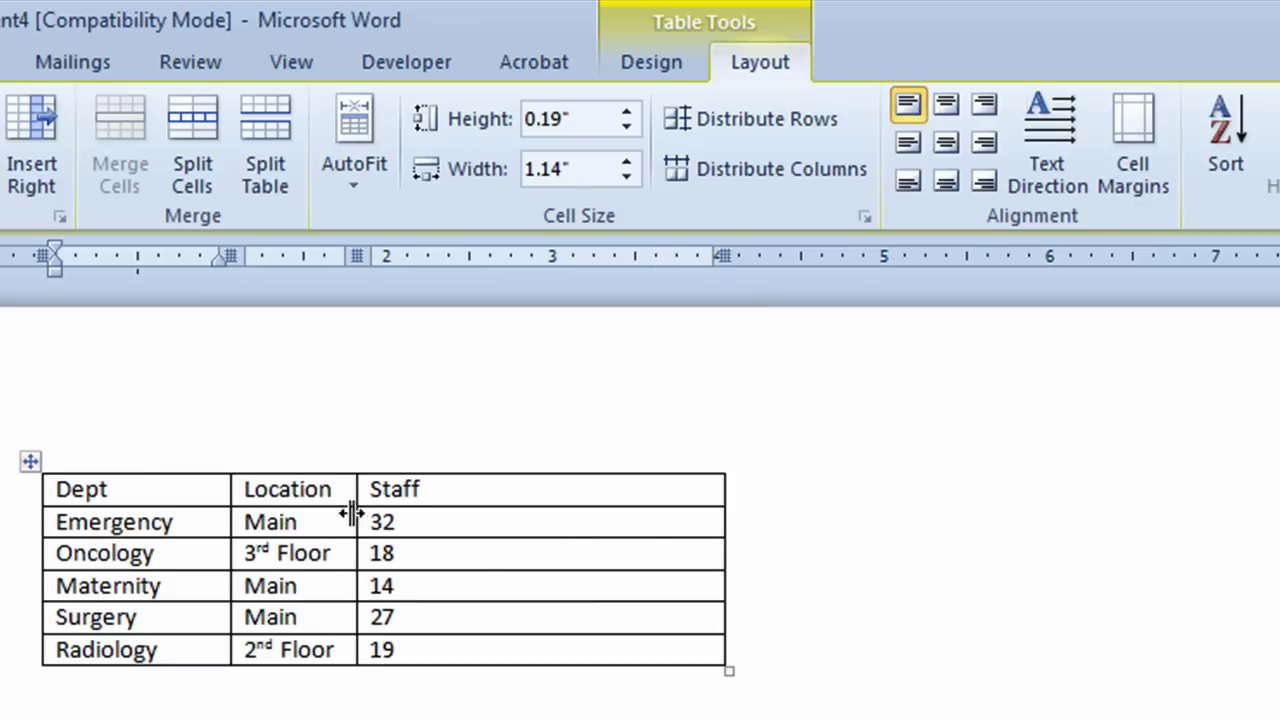
{"action": "double_click", "coordinate": [722, 553]}
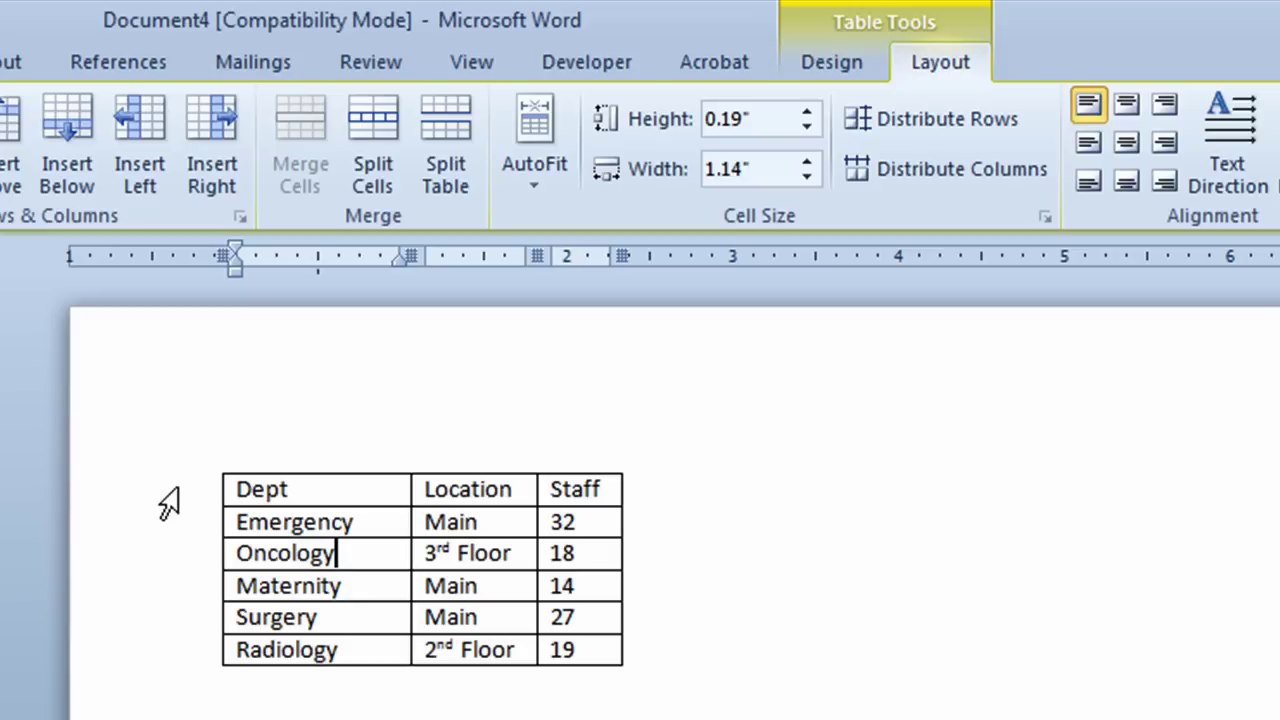
Step: Make the table's header row text bold and centered
{"action": "left_click", "coordinate": [163, 495]}
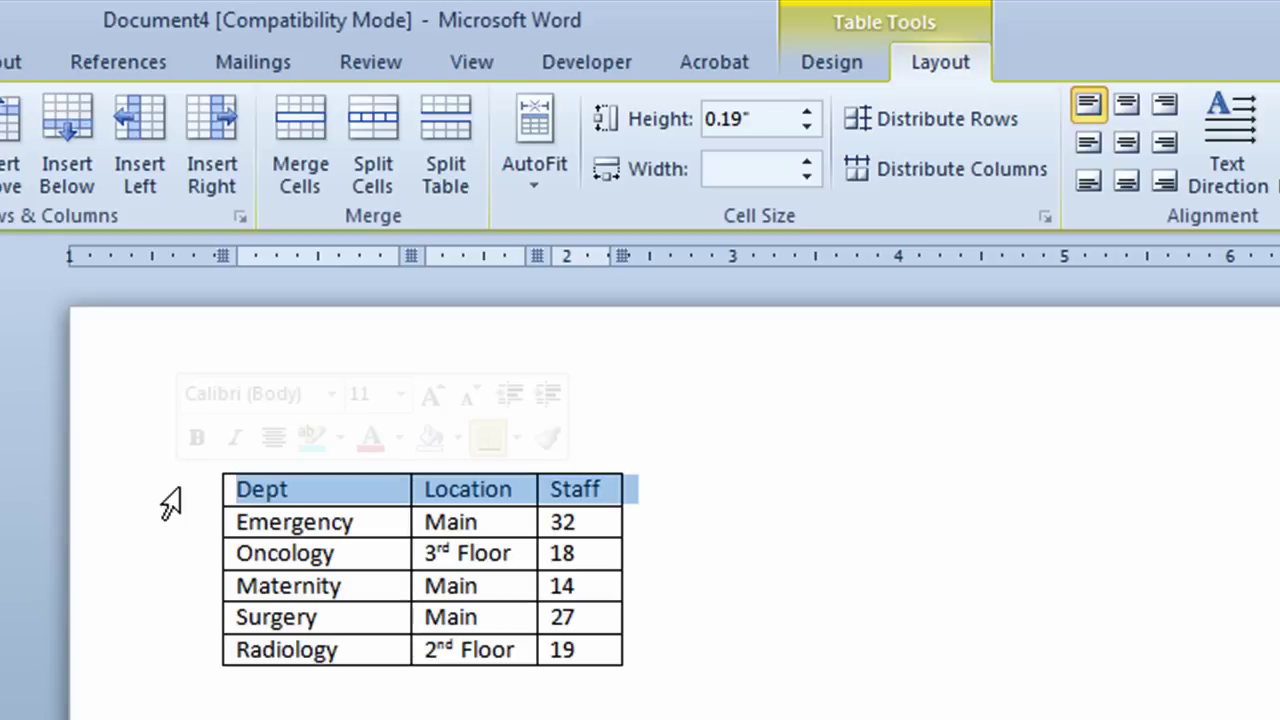
{"action": "left_click", "coordinate": [197, 440]}
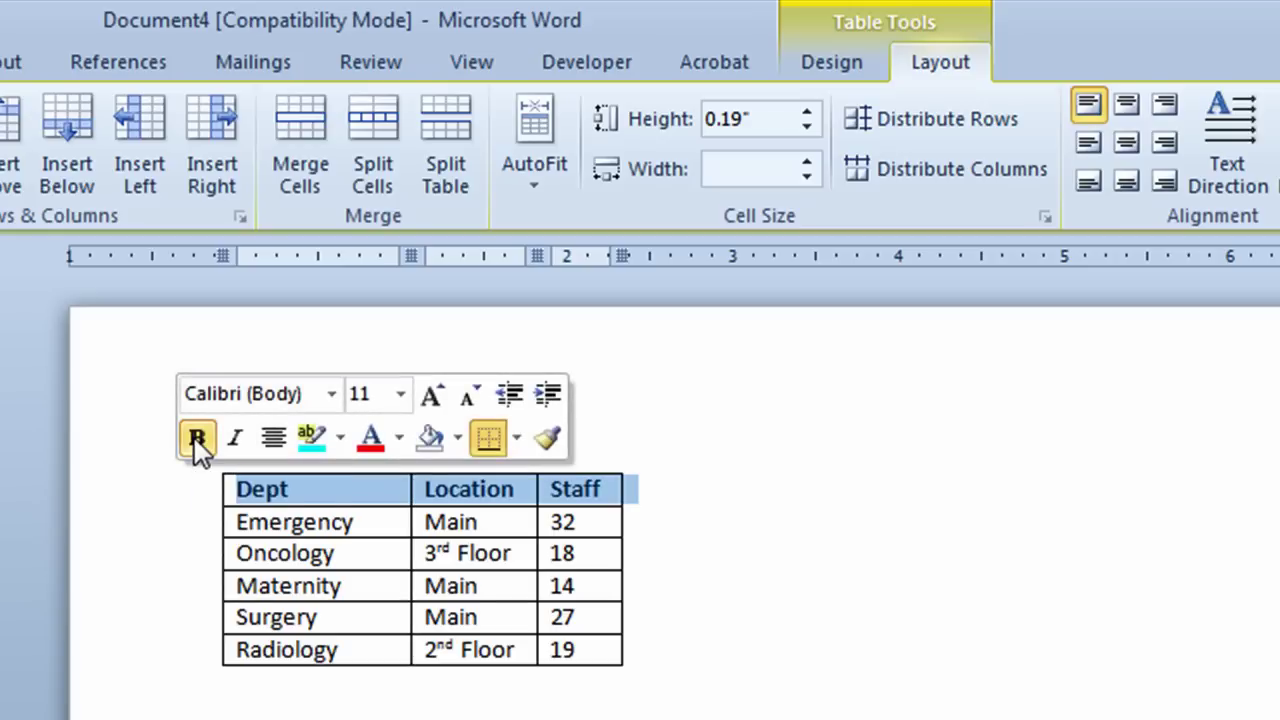
{"action": "left_click", "coordinate": [274, 440]}
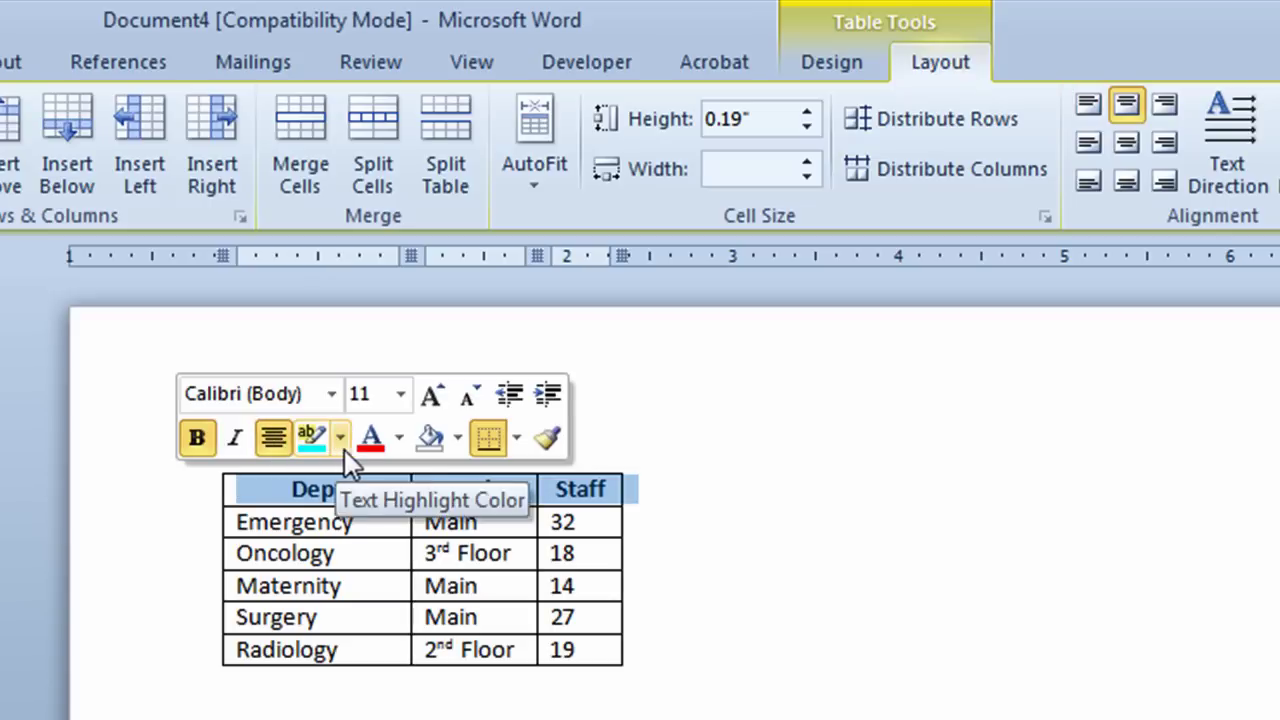
Step: Color the header row text purple and shade its cells with the lightest blue theme tint
{"action": "left_click", "coordinate": [399, 440]}
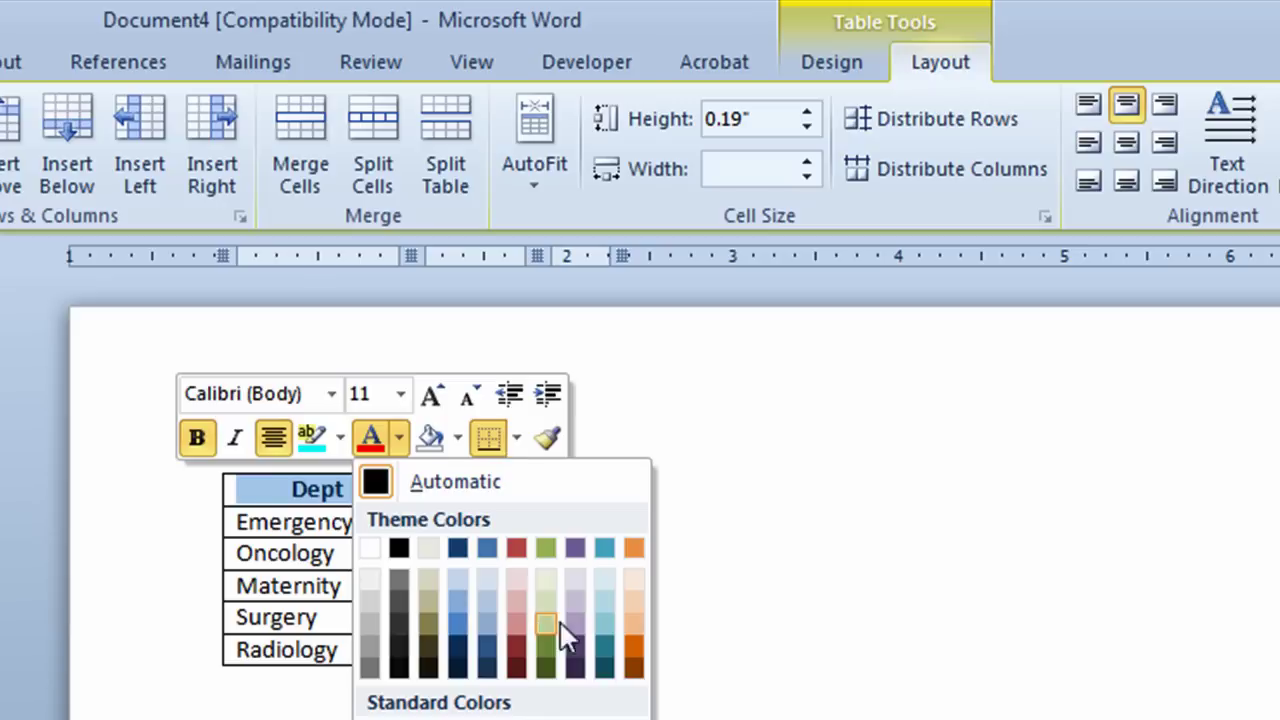
{"action": "left_click", "coordinate": [575, 547]}
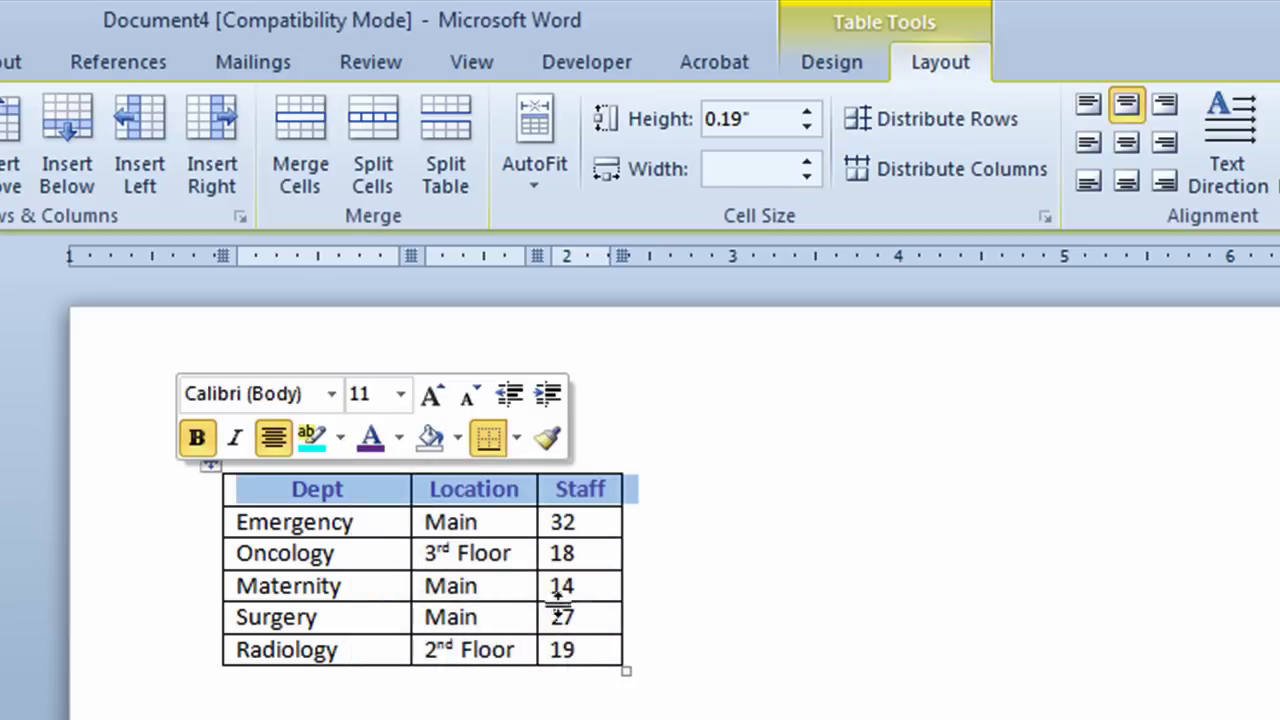
{"action": "left_click", "coordinate": [458, 438]}
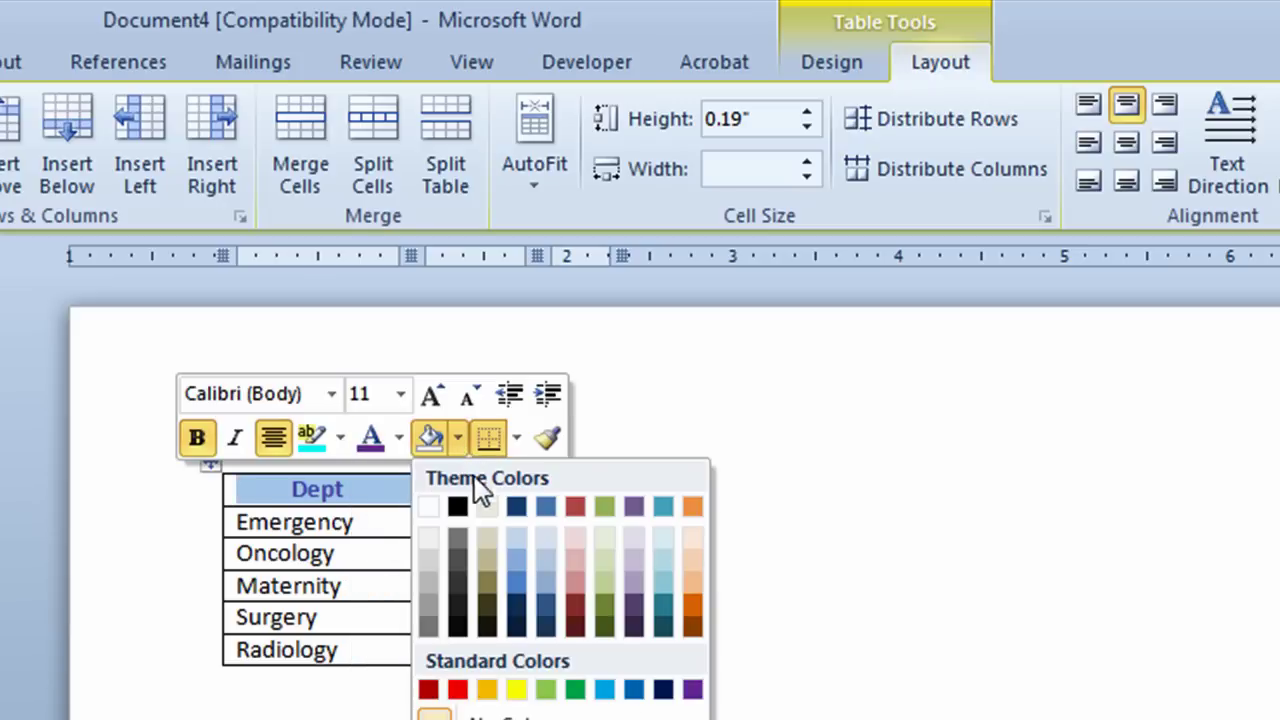
{"action": "left_click", "coordinate": [545, 535]}
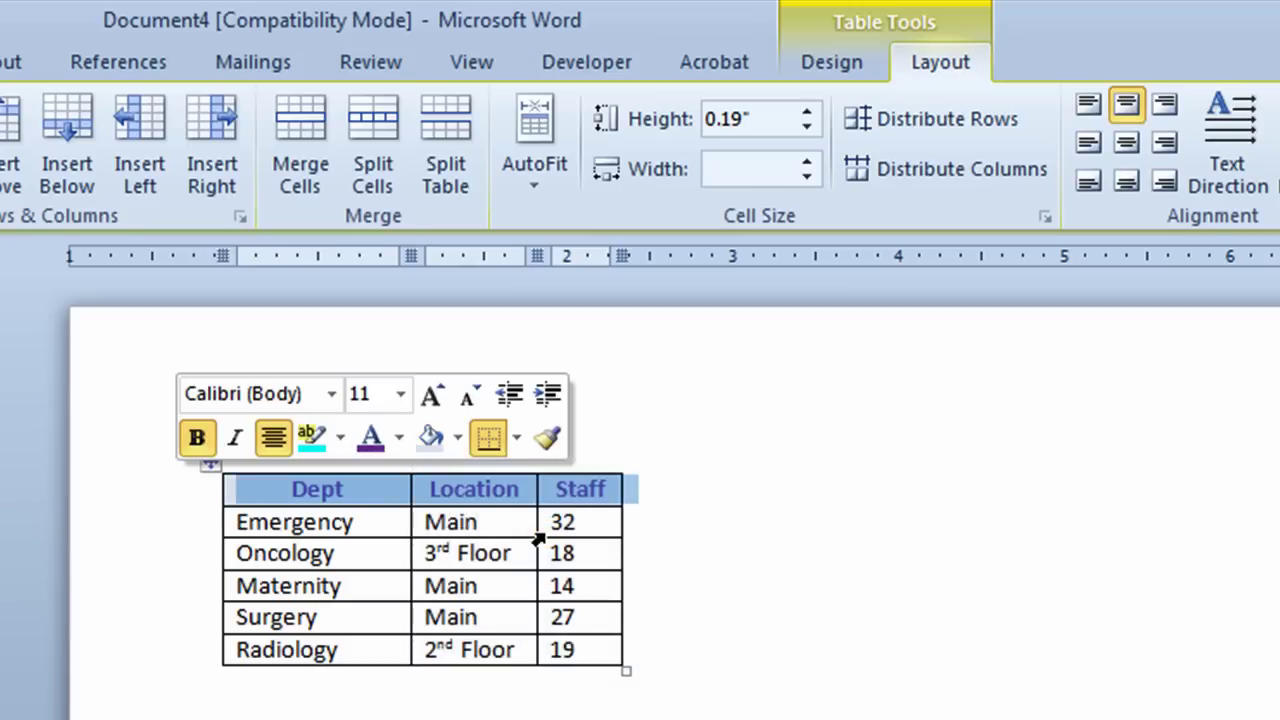
Step: Enlarge the header row text by two font size increments and deselect the table
{"action": "left_click", "coordinate": [431, 397]}
{"action": "left_click", "coordinate": [431, 397]}
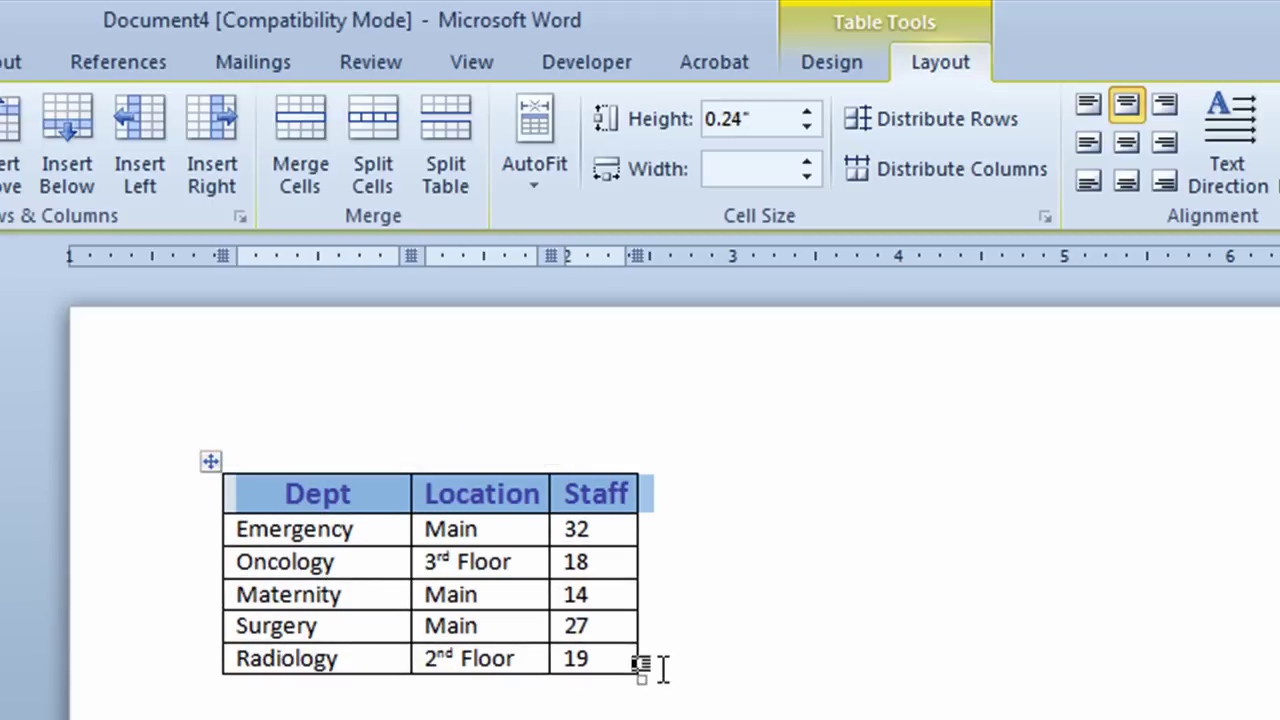
{"action": "left_click", "coordinate": [248, 708]}
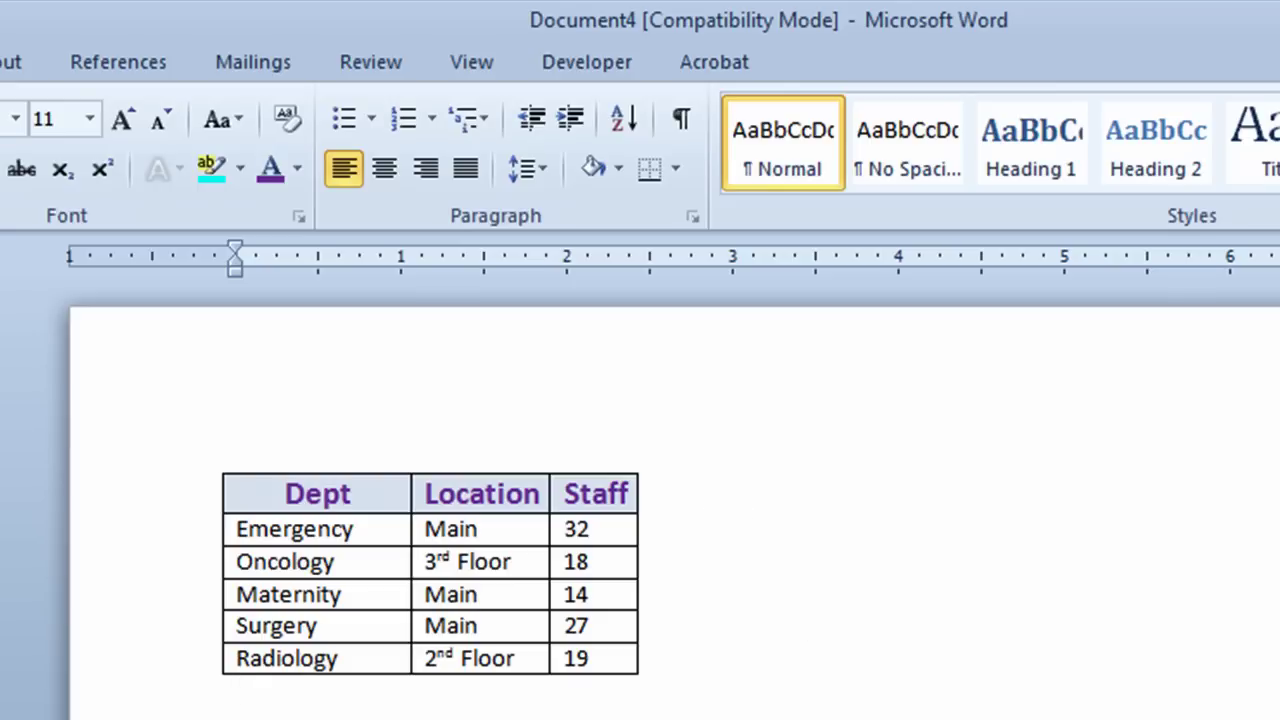